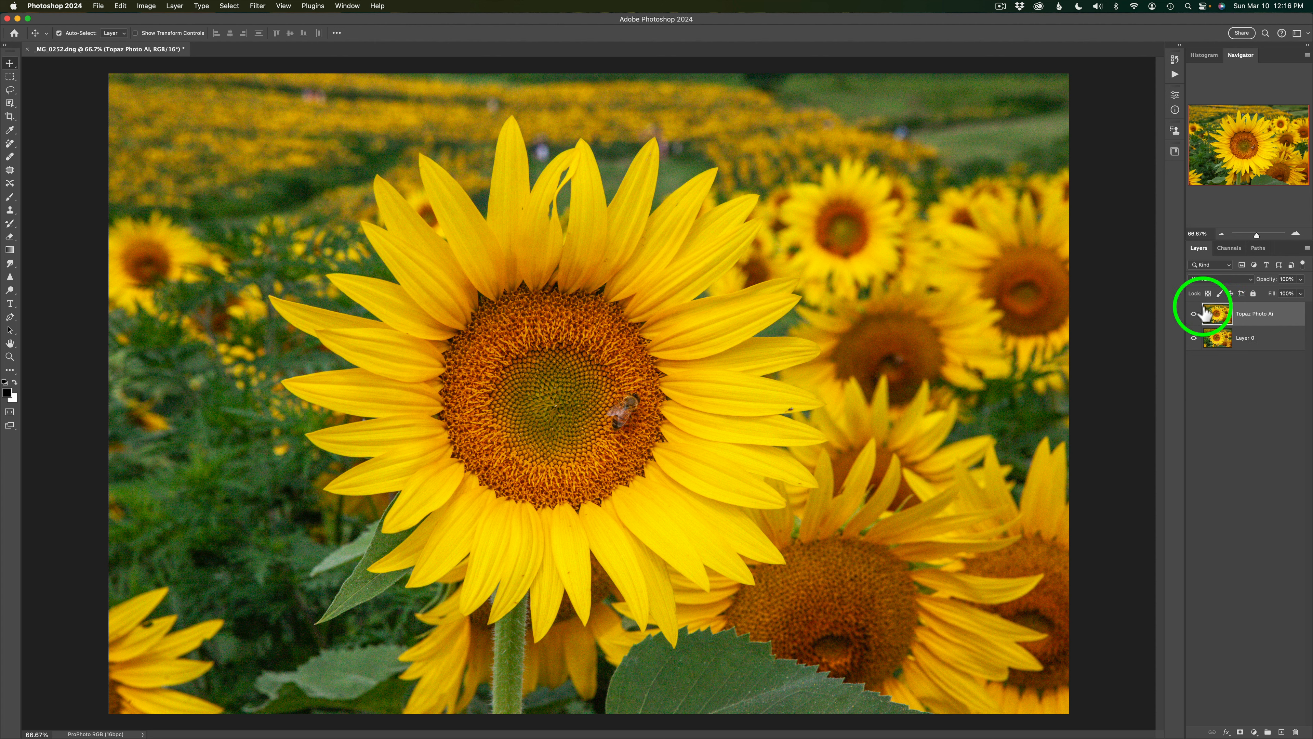
Examine the noise in the sunflower photo's background, petals and flower centre at 200% magnification
left_click(1296, 235)
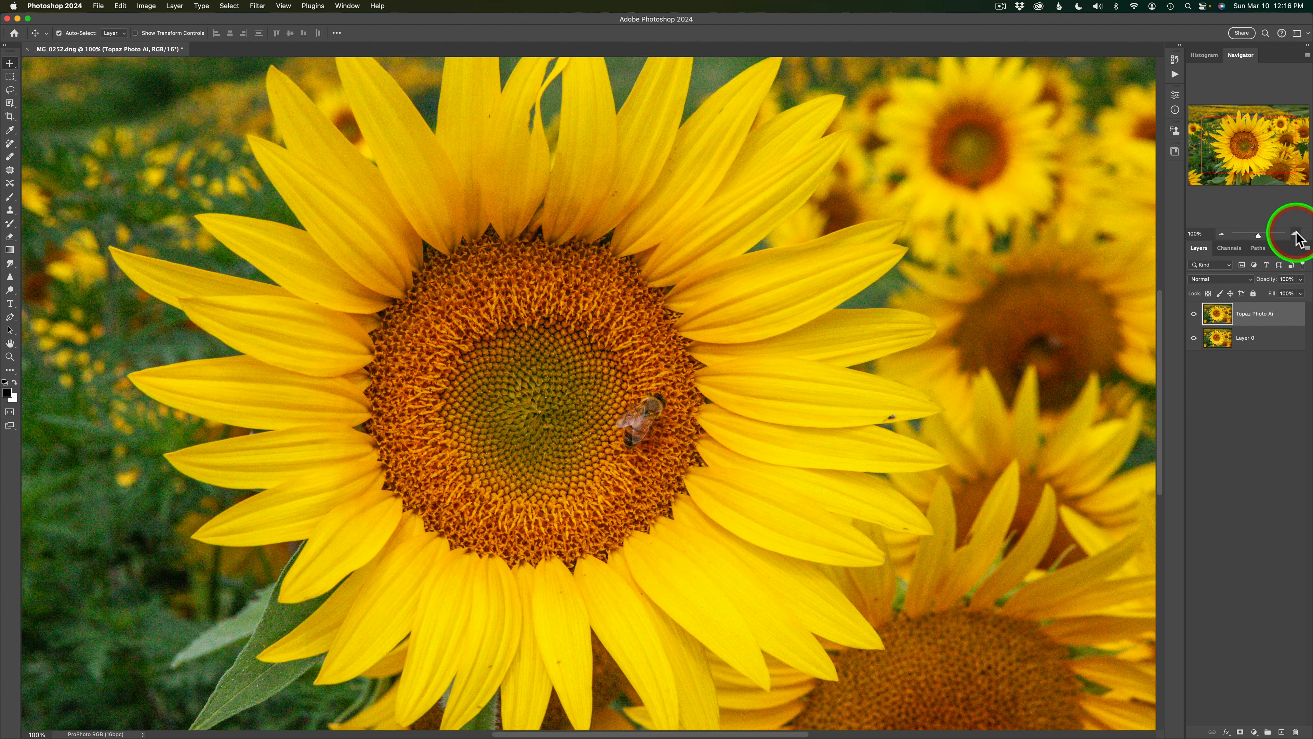
left_click(1296, 234)
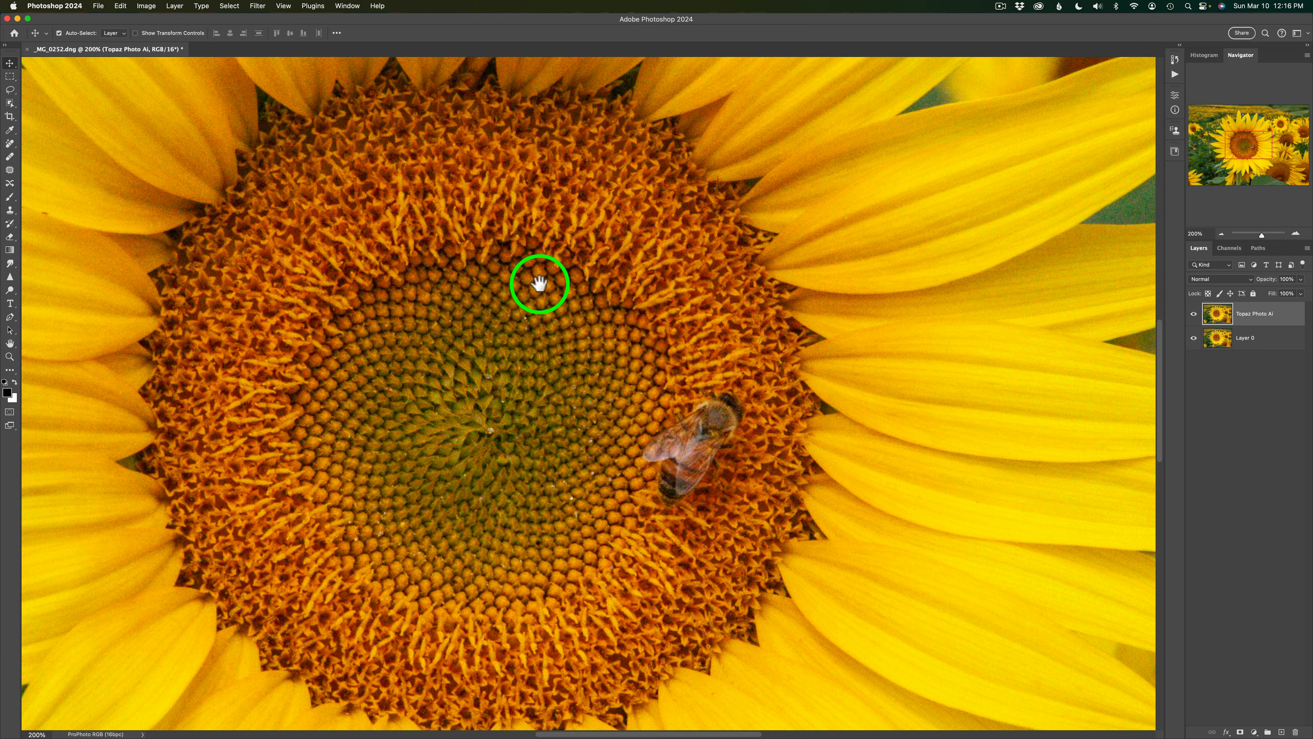
left_click_drag(537, 281, 1019, 507)
left_click_drag(752, 378, 915, 475)
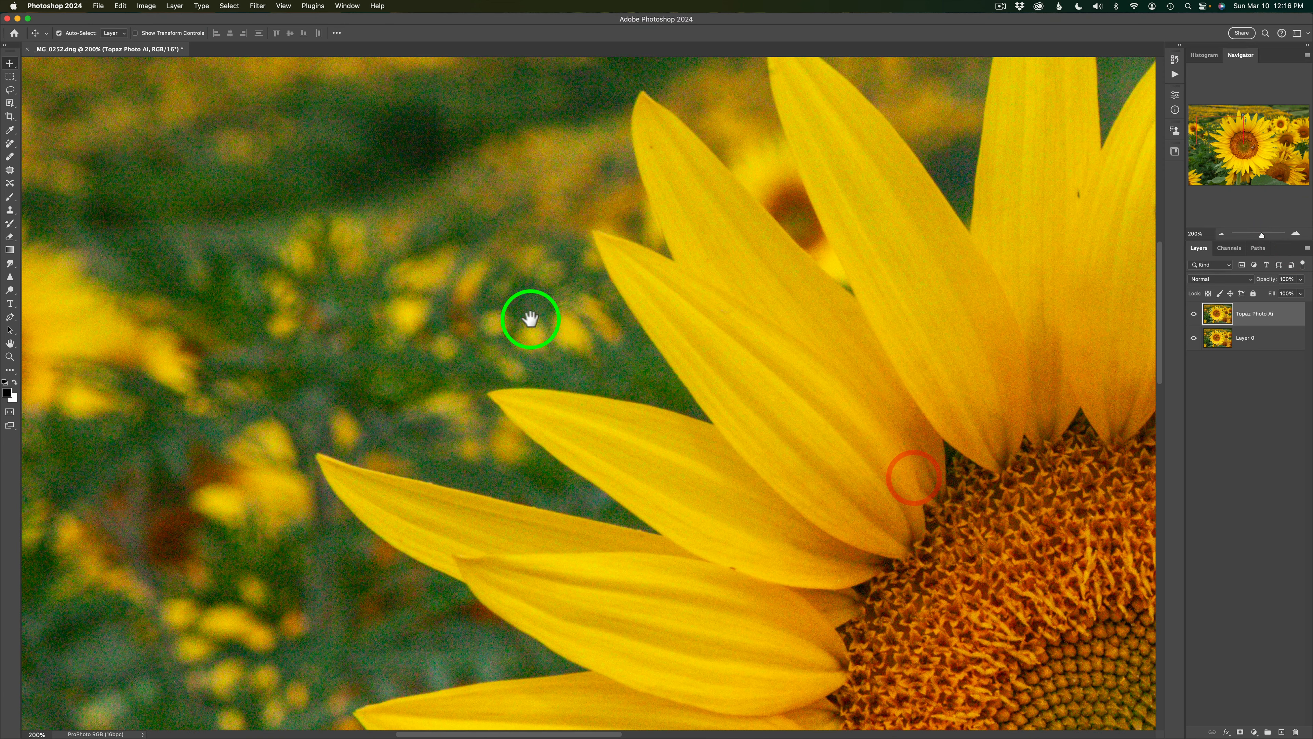
left_click_drag(672, 373, 566, 282)
left_click_drag(938, 475, 612, 258)
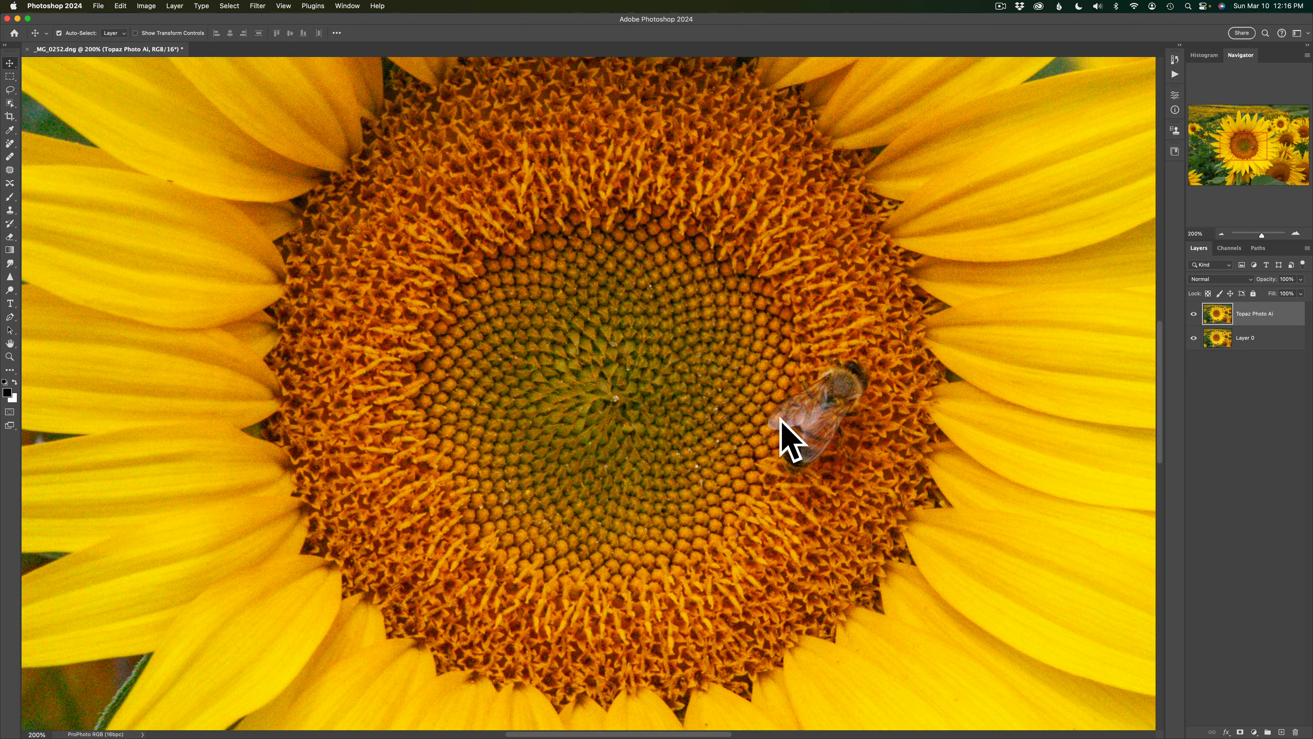
left_click(1223, 235)
left_click(1224, 236)
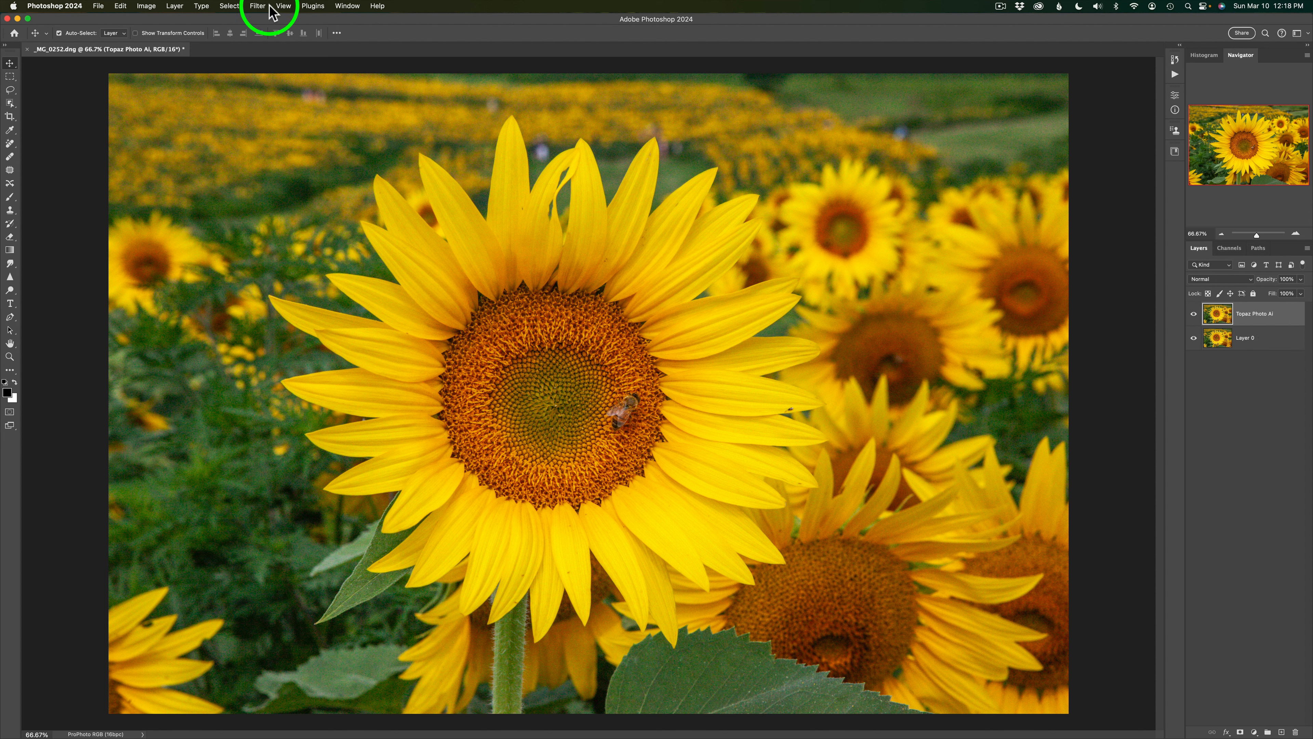
left_click(258, 6)
mouse_move(352, 316)
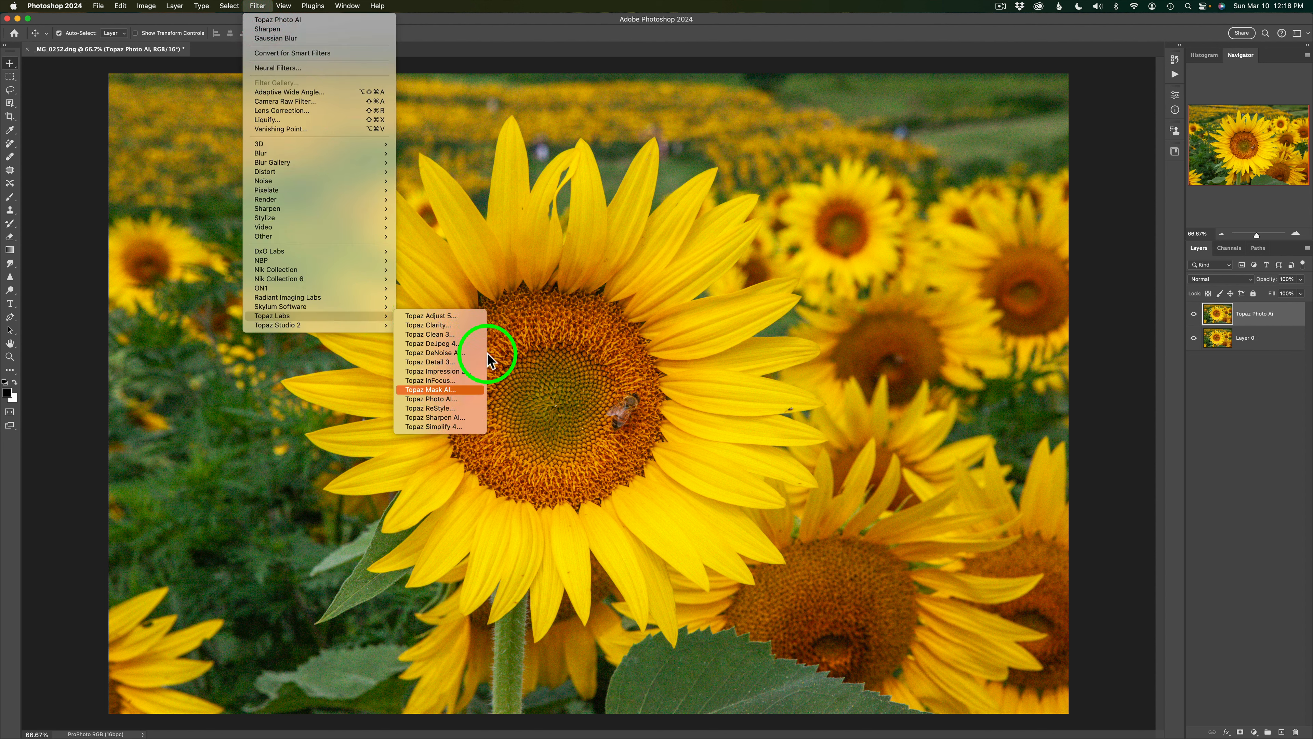
left_click(556, 42)
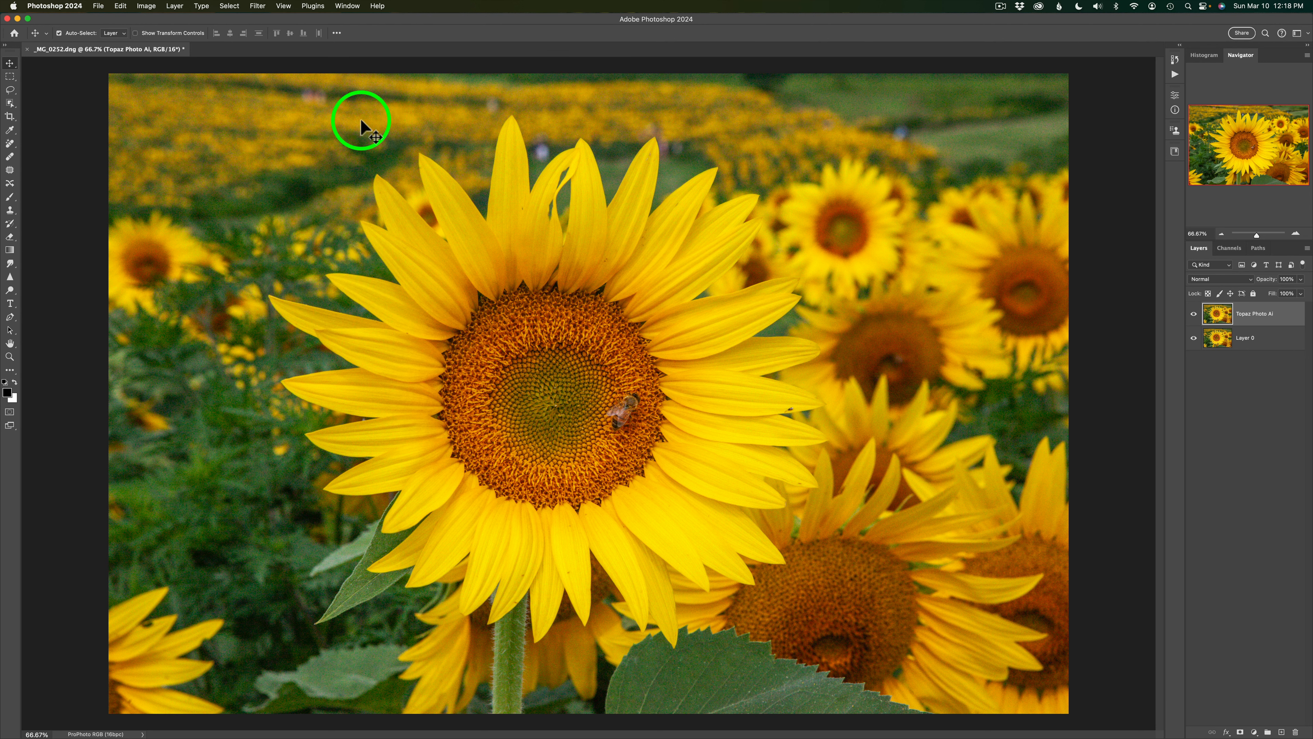
left_click(99, 7)
mouse_move(148, 249)
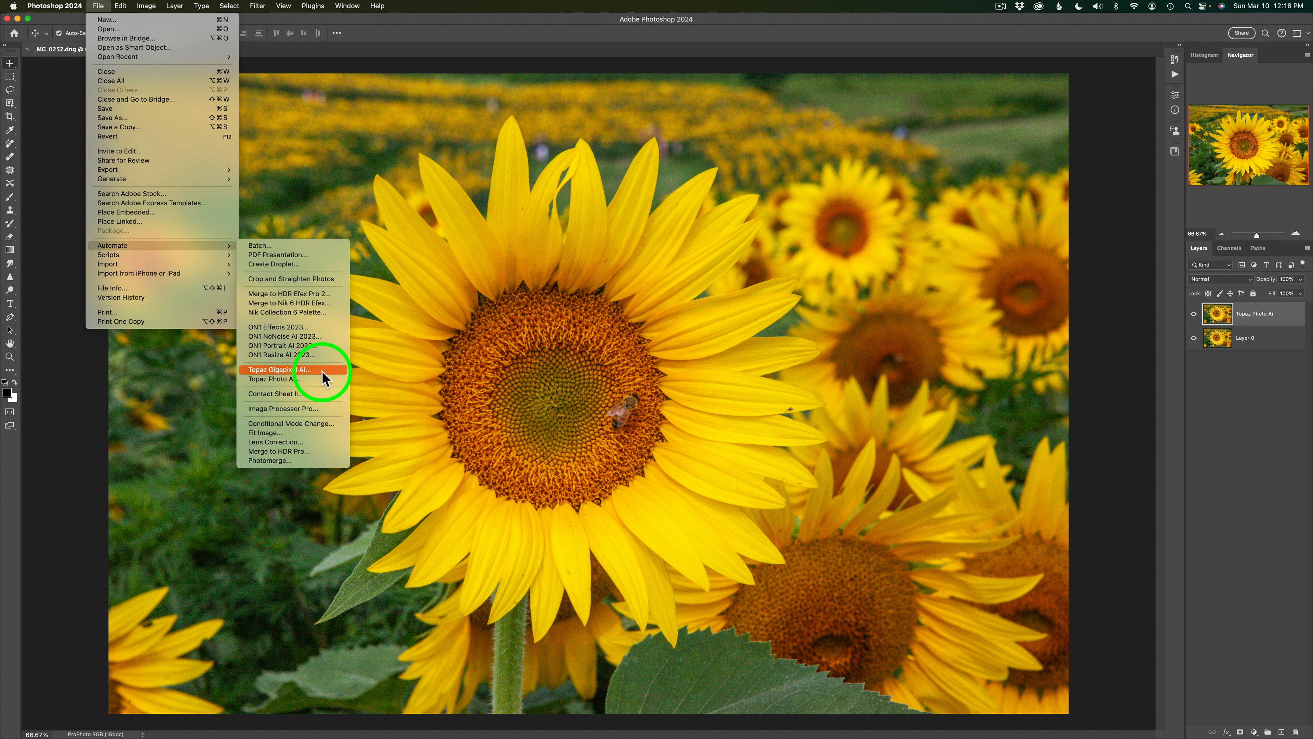
left_click(502, 47)
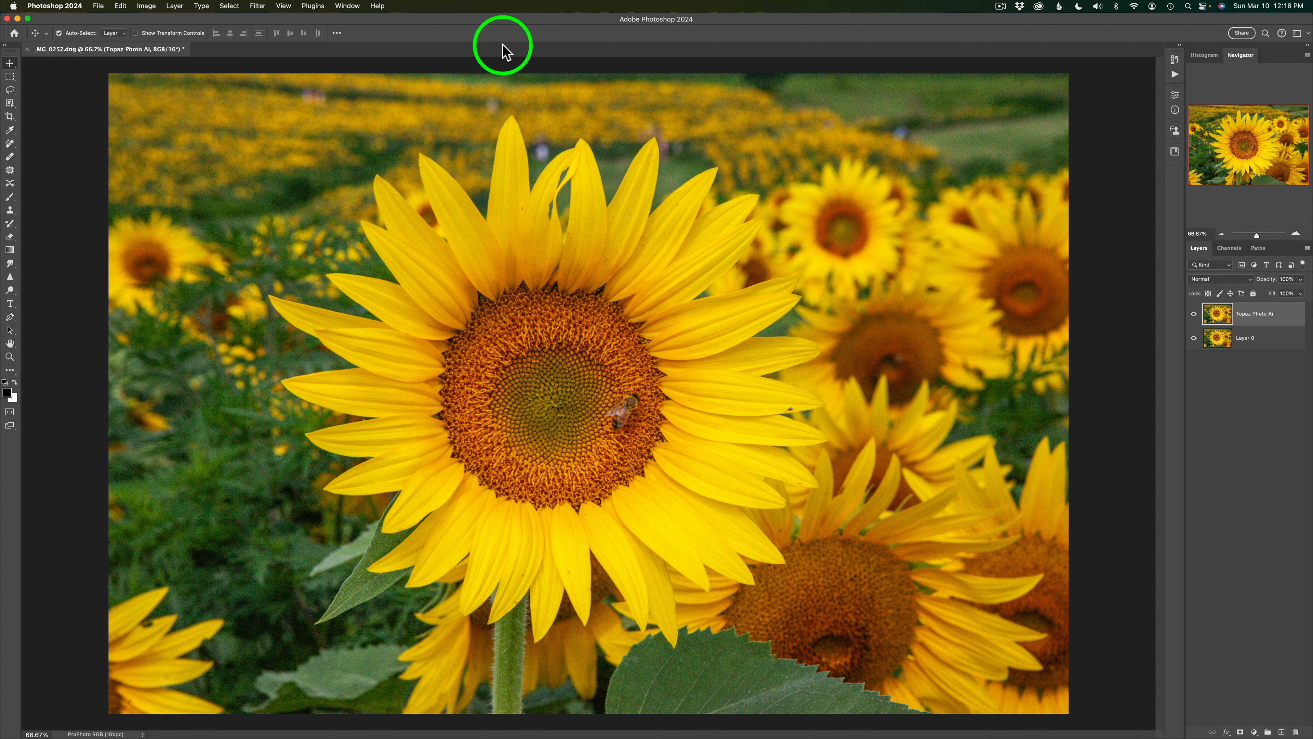
Send the selected top layer to the Topaz Photo AI filter for editing
left_click(259, 7)
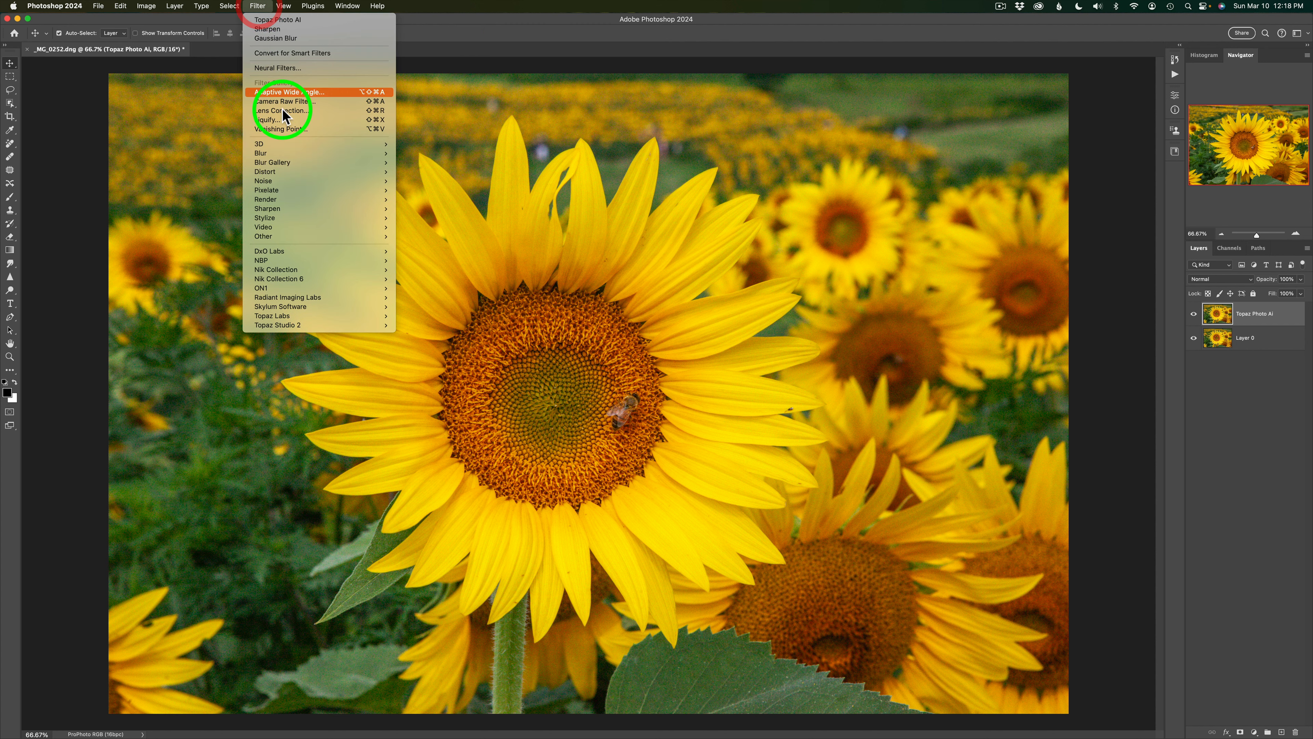
mouse_move(308, 317)
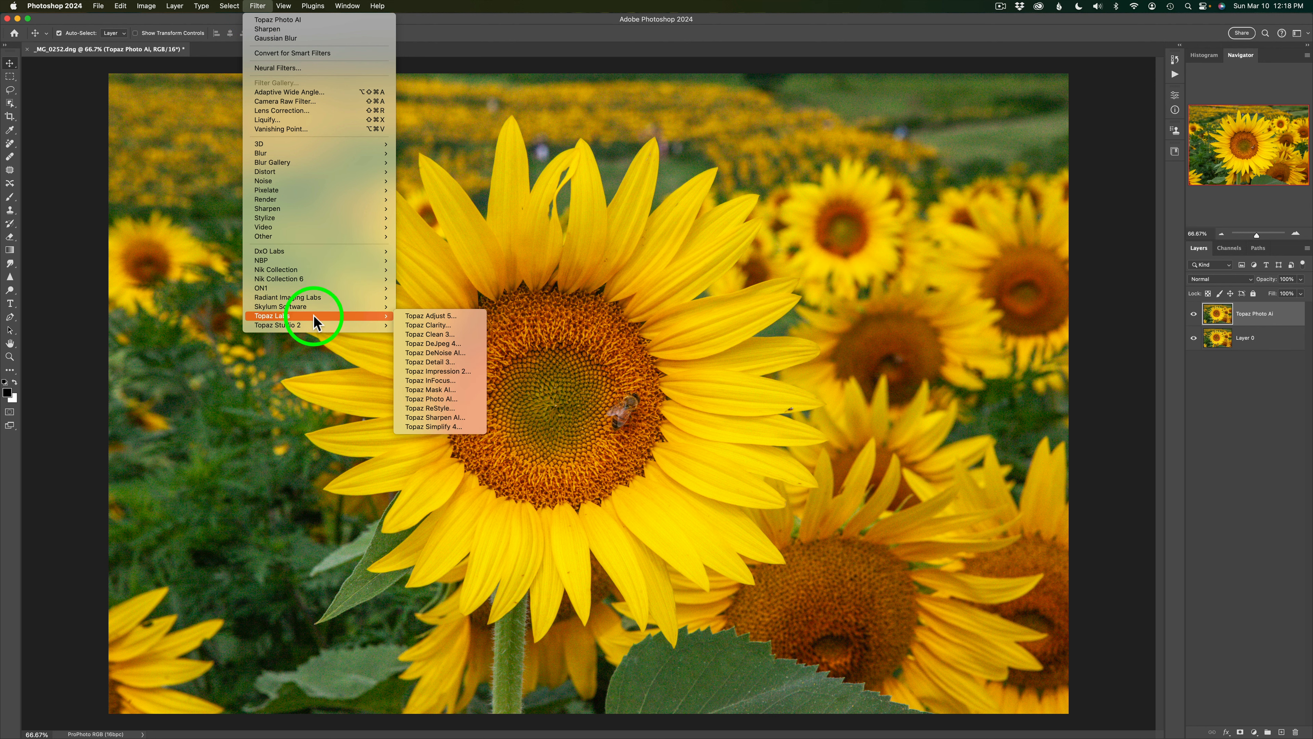
left_click(436, 400)
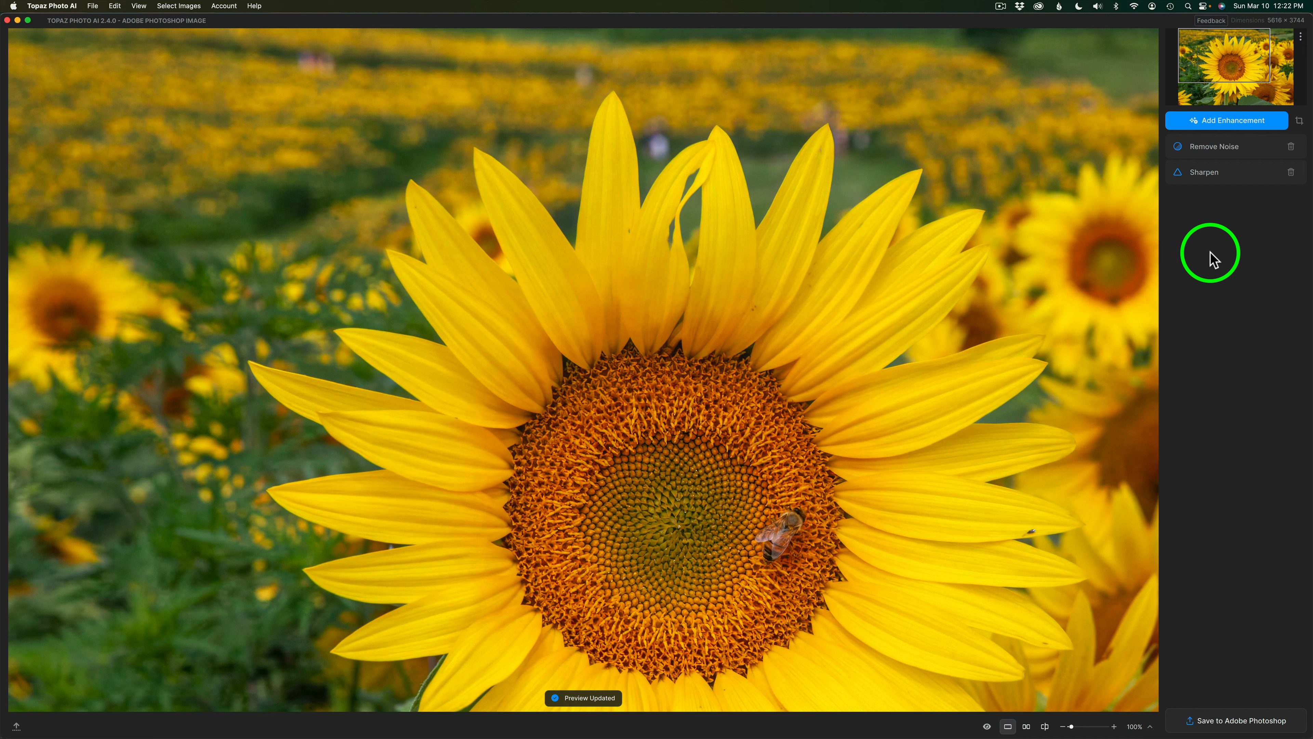
Review the Sharpen enhancement's AI model, strength and Auto Mask selection settings
left_click(1228, 181)
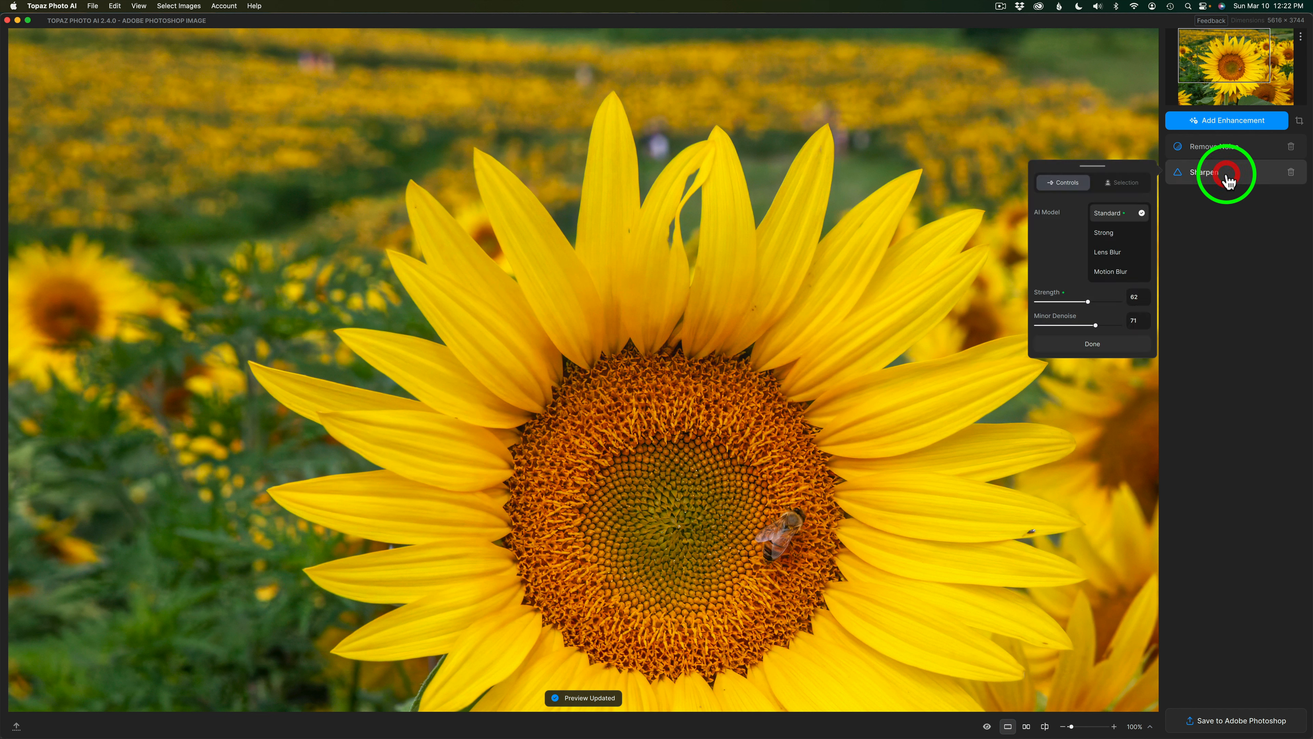
left_click(1127, 184)
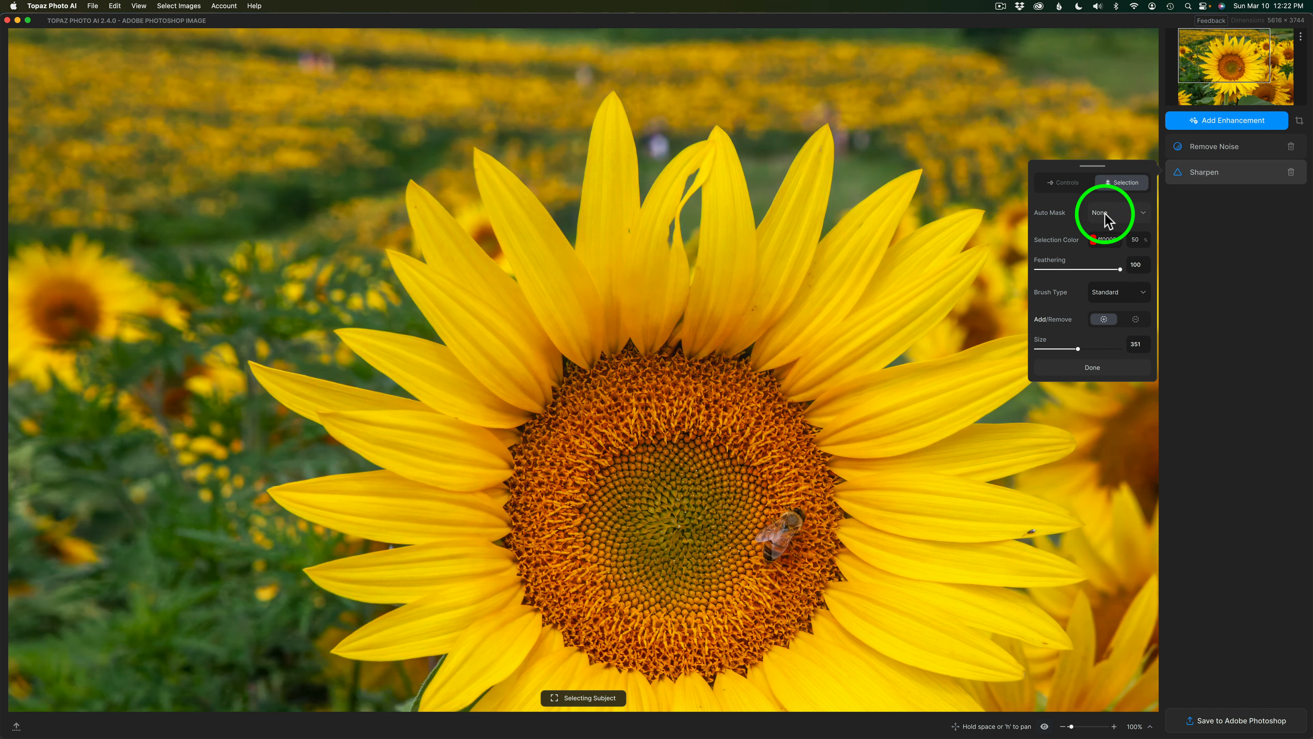
left_click(1065, 187)
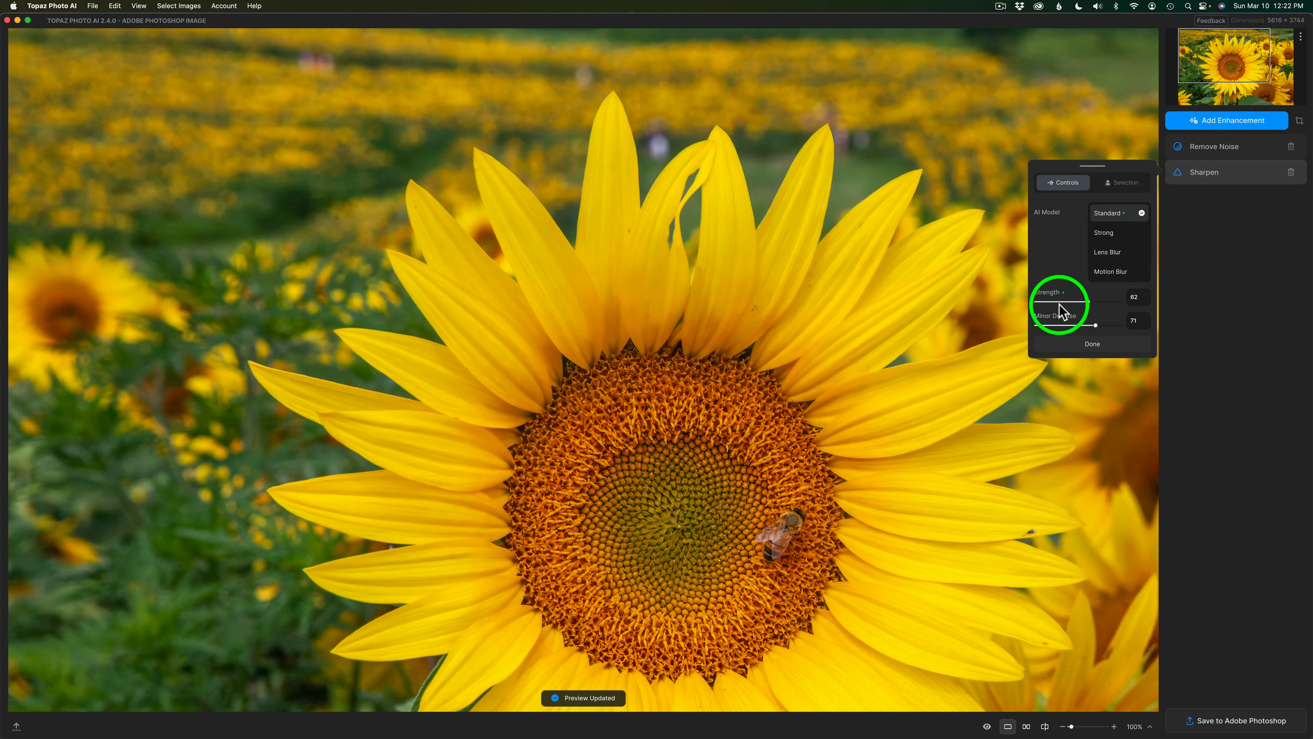
left_click(1127, 185)
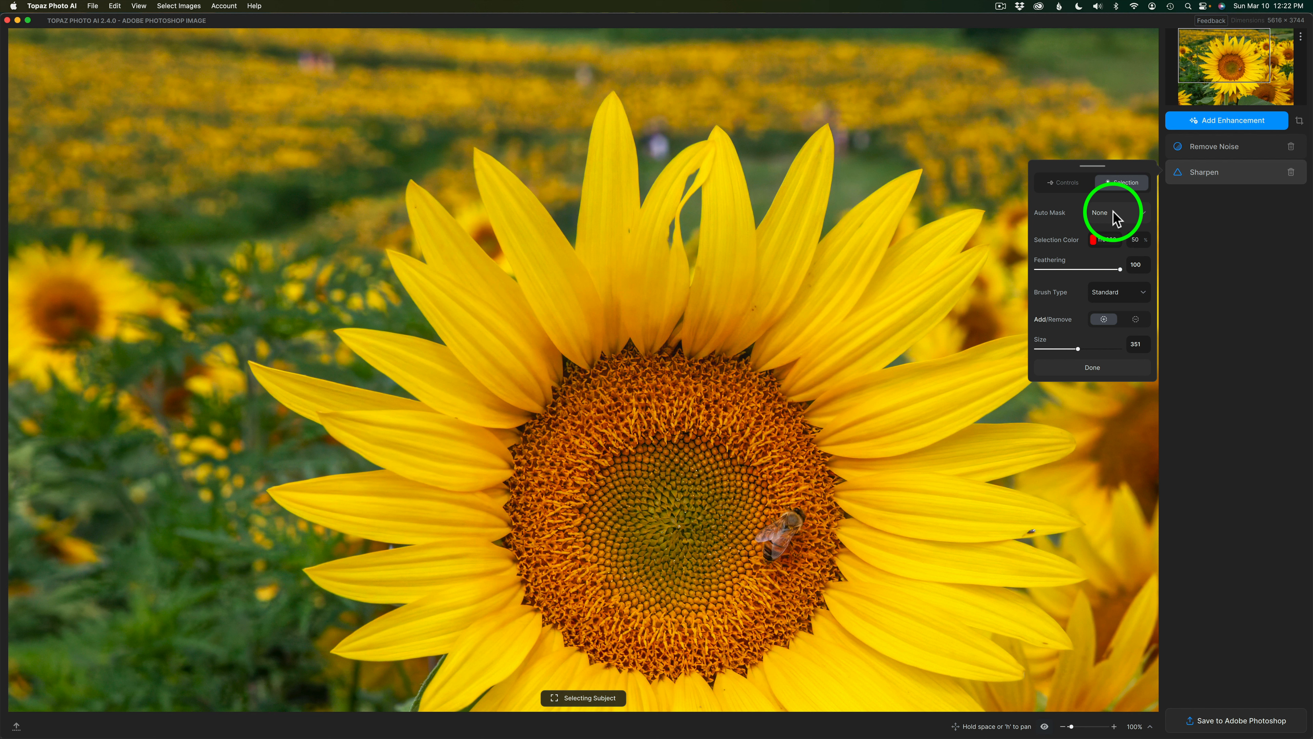
left_click(1112, 214)
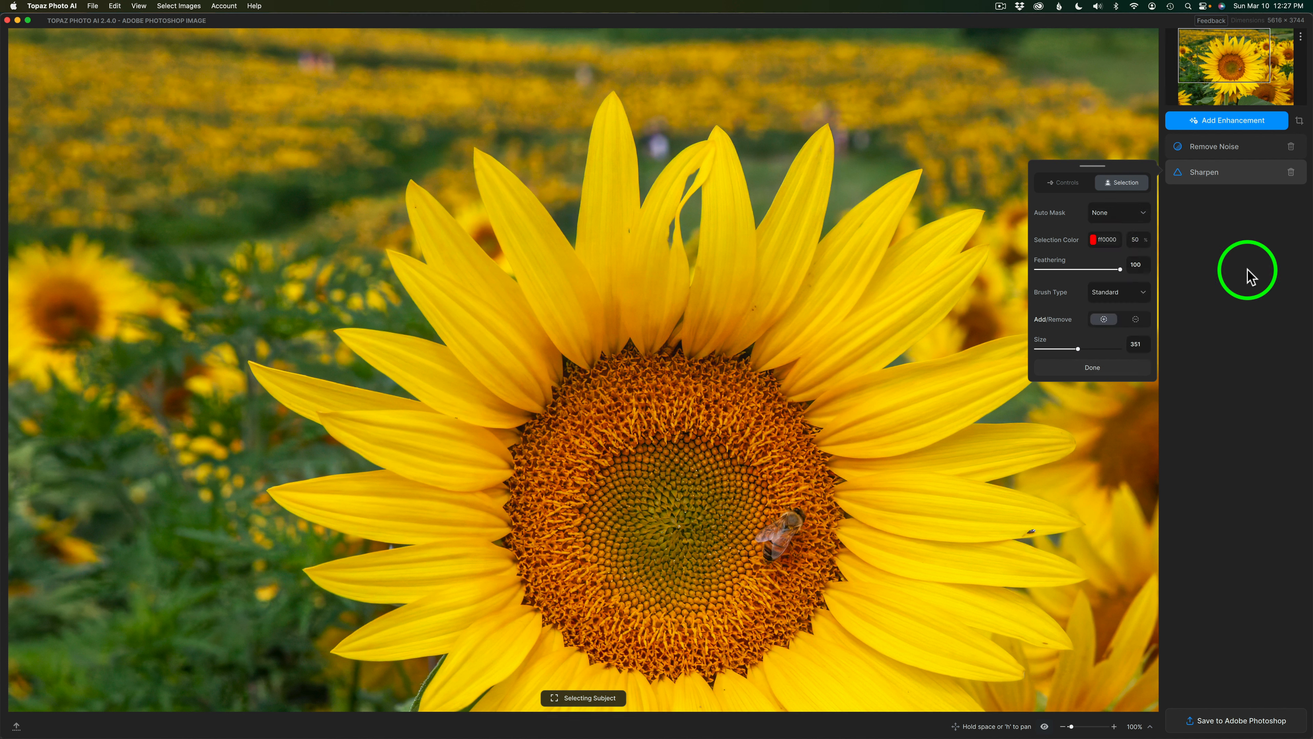
Limit the first Remove Noise enhancement to the Background auto mask and finish its settings
left_click(1233, 154)
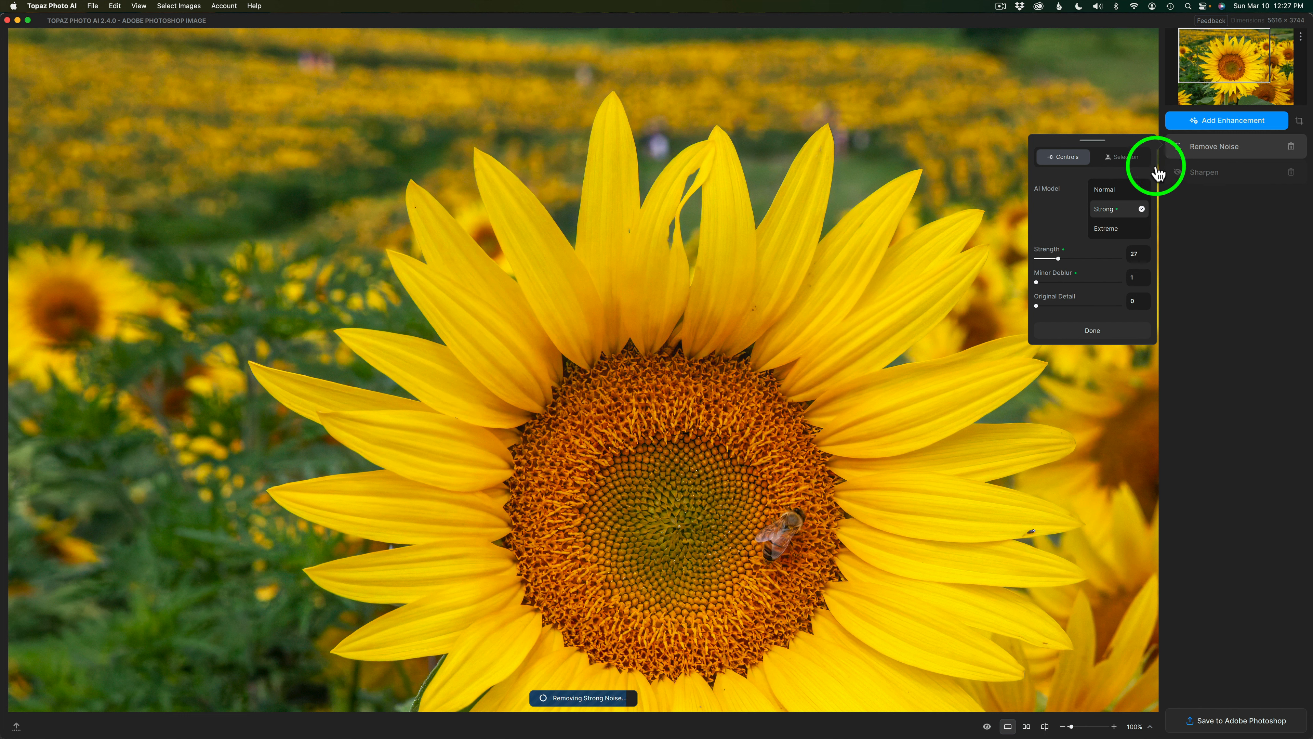
left_click(1128, 158)
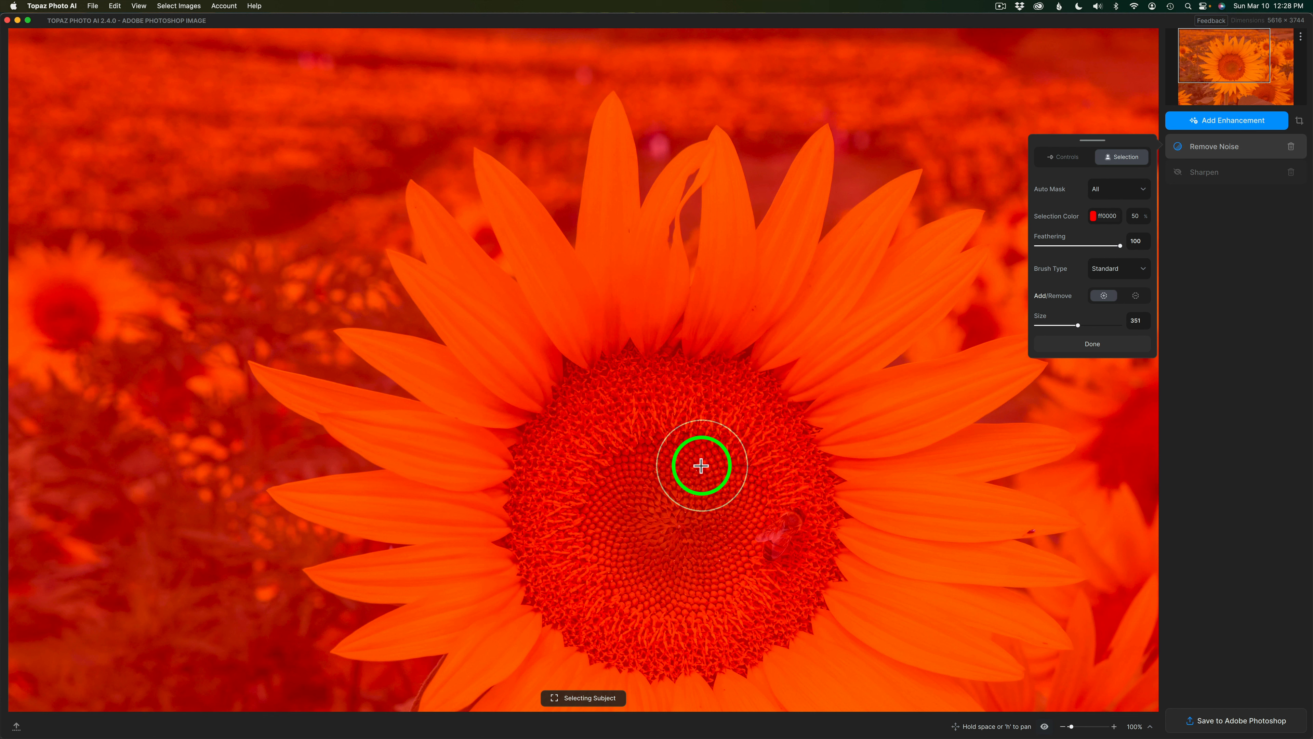
left_click(1144, 190)
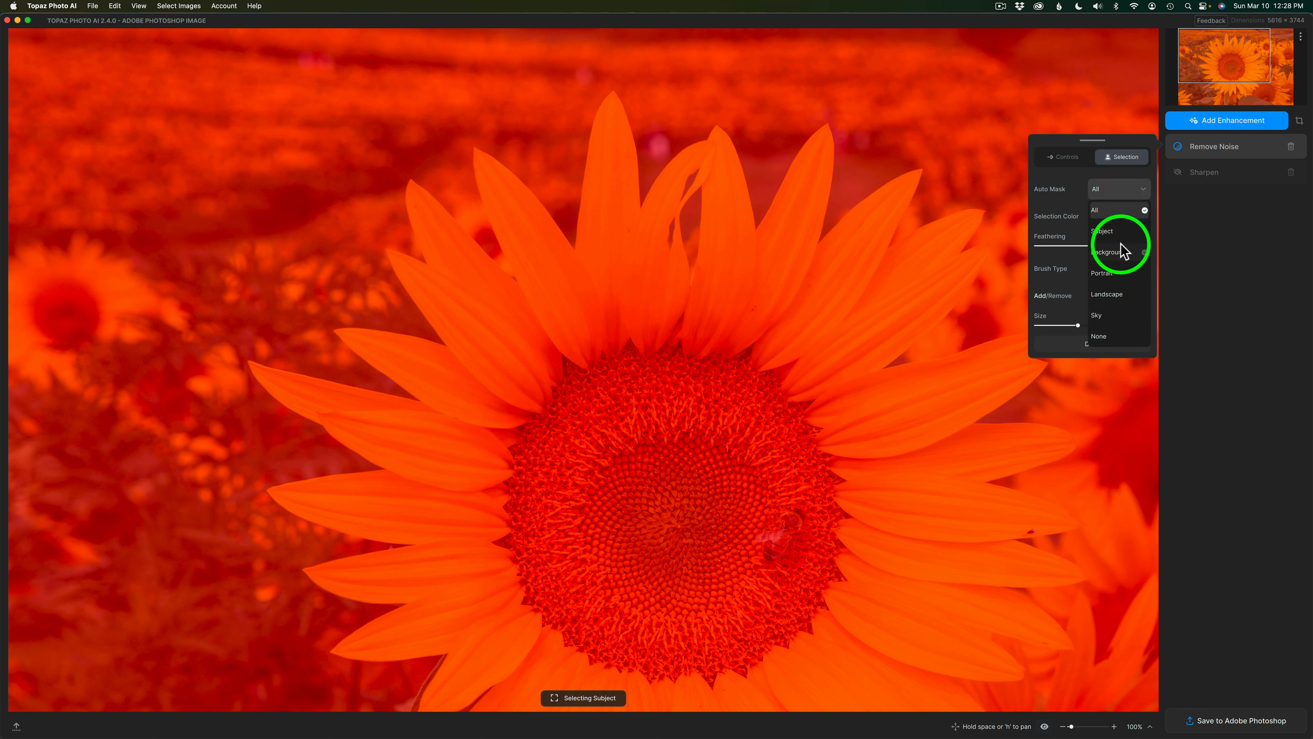
left_click(1112, 252)
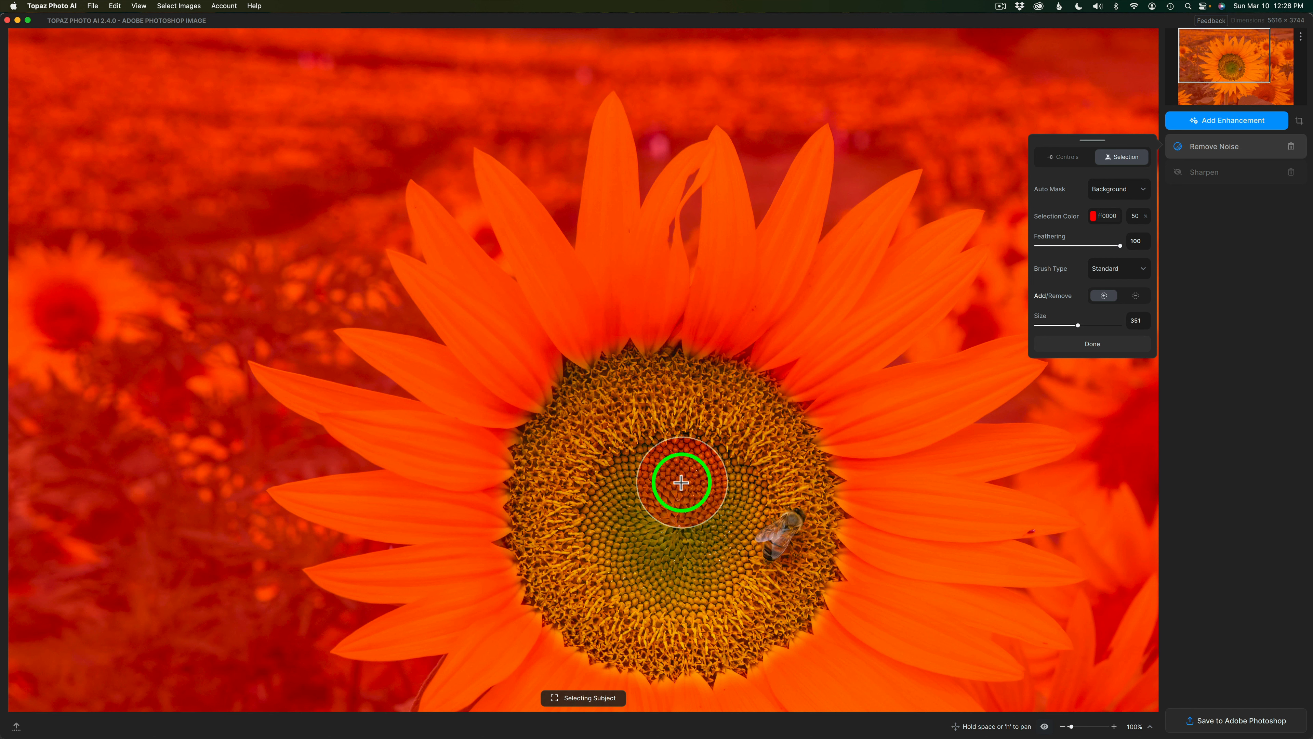
left_click(1064, 157)
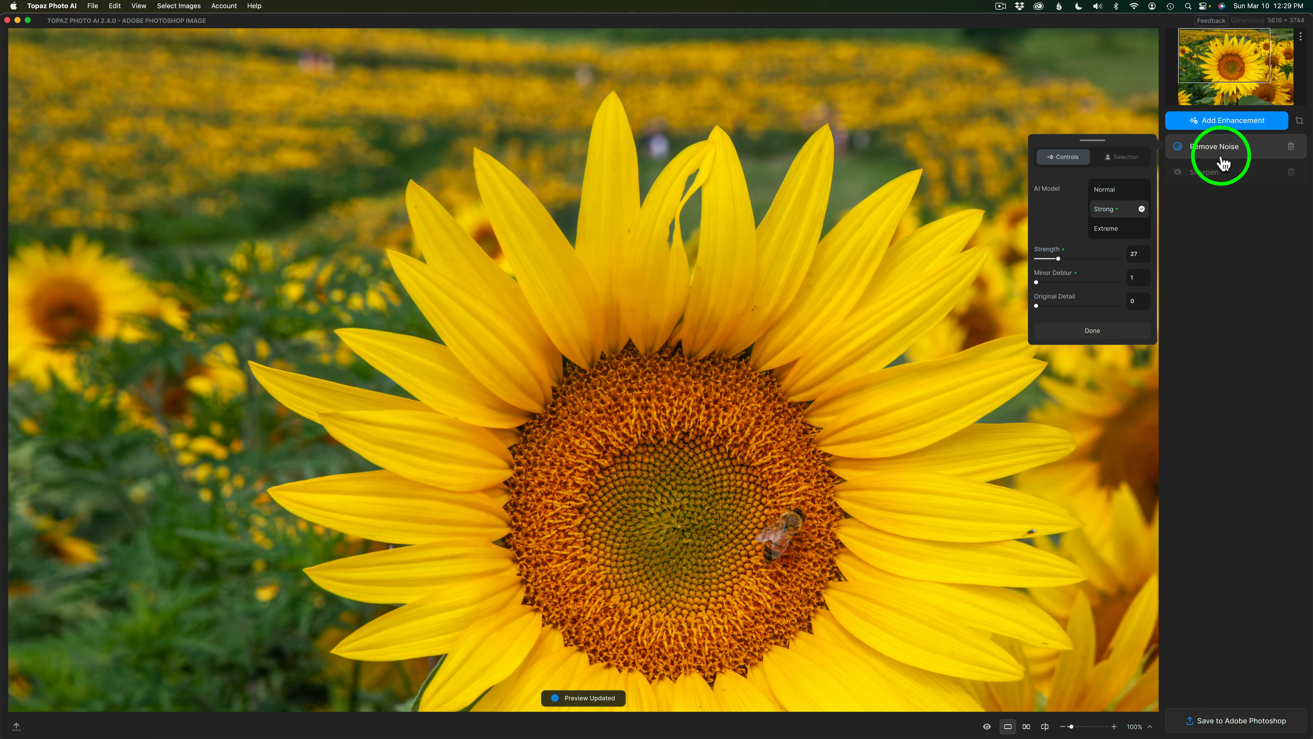
left_click(1095, 334)
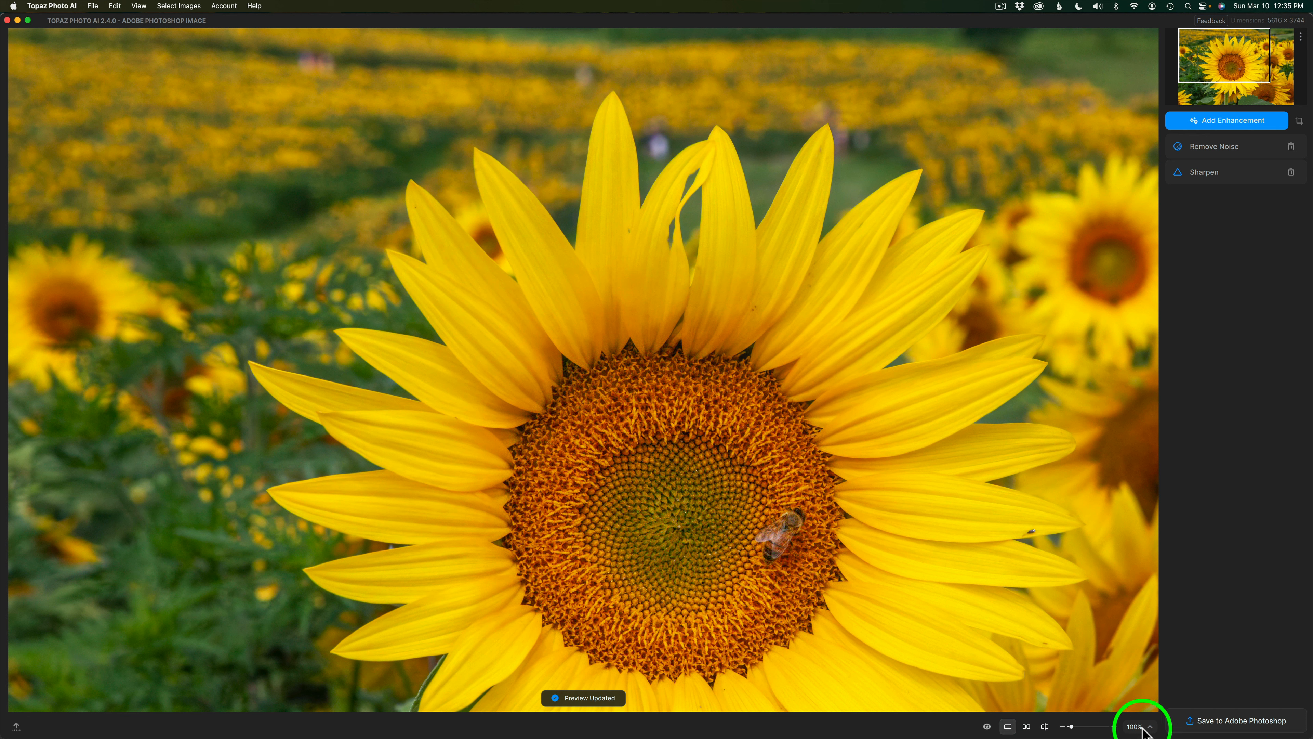
Limit the Sharpen enhancement to the Subject auto mask and set its Minor Denoise to 1
left_click(1151, 727)
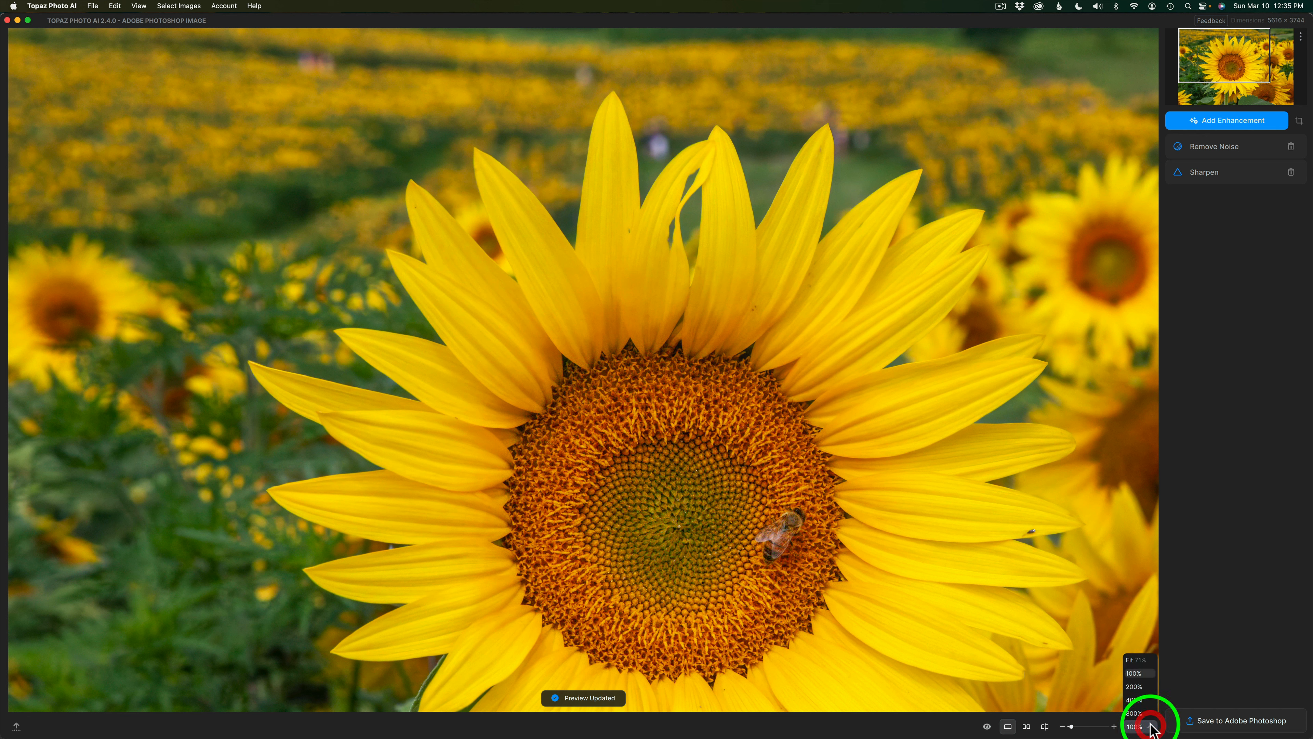
left_click(1138, 688)
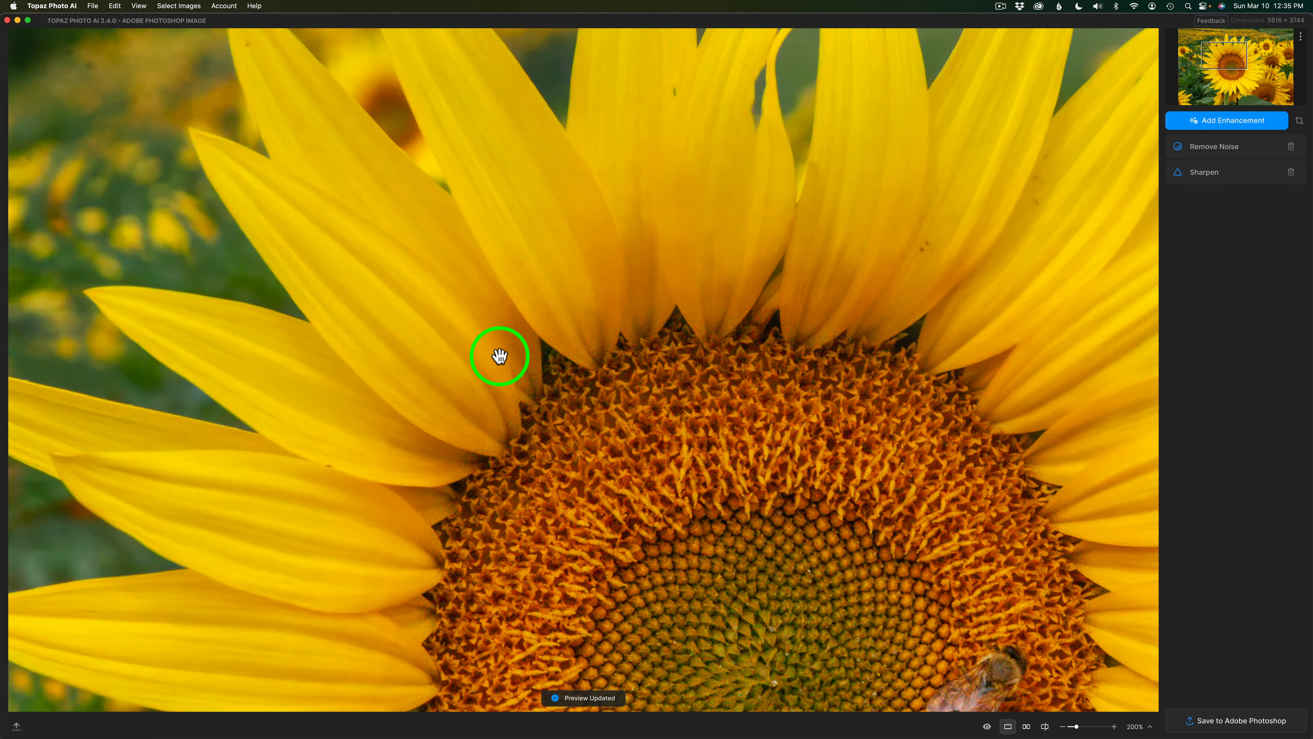
left_click_drag(499, 352, 787, 503)
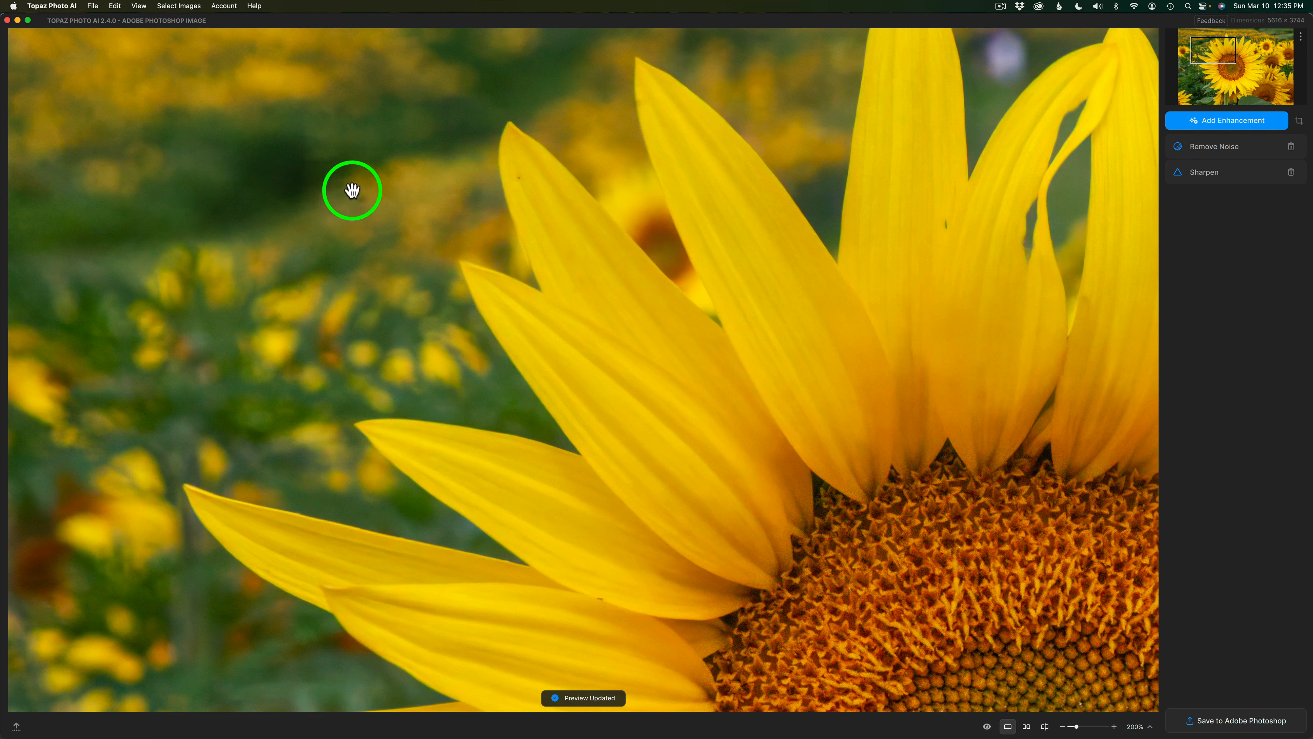
left_click_drag(902, 484, 528, 64)
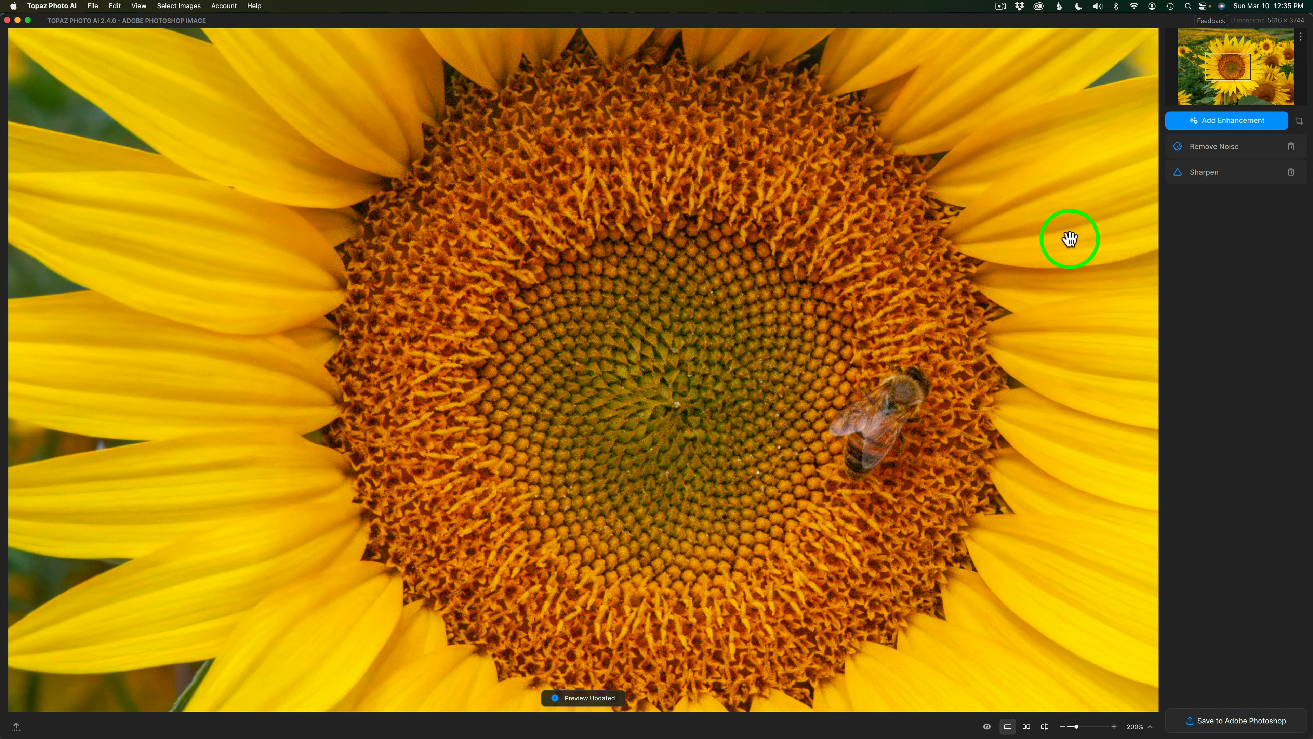
left_click(1234, 176)
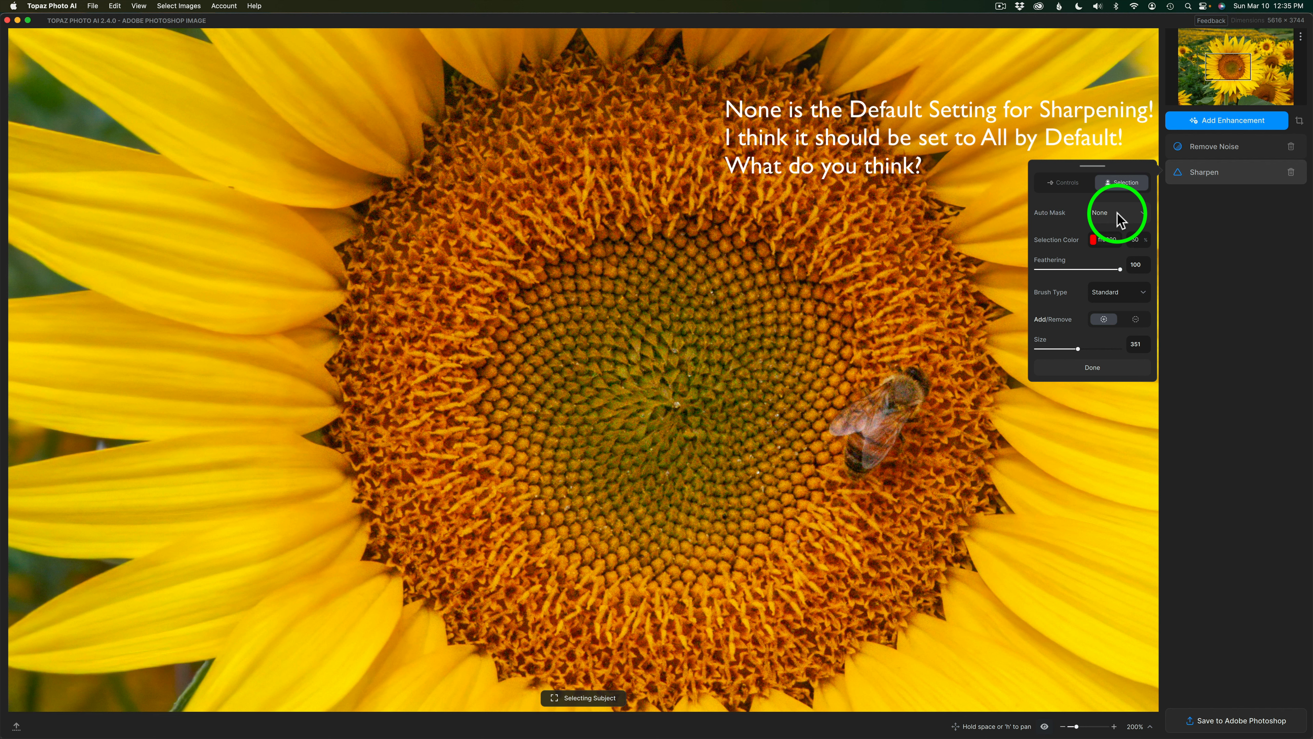
left_click(1143, 213)
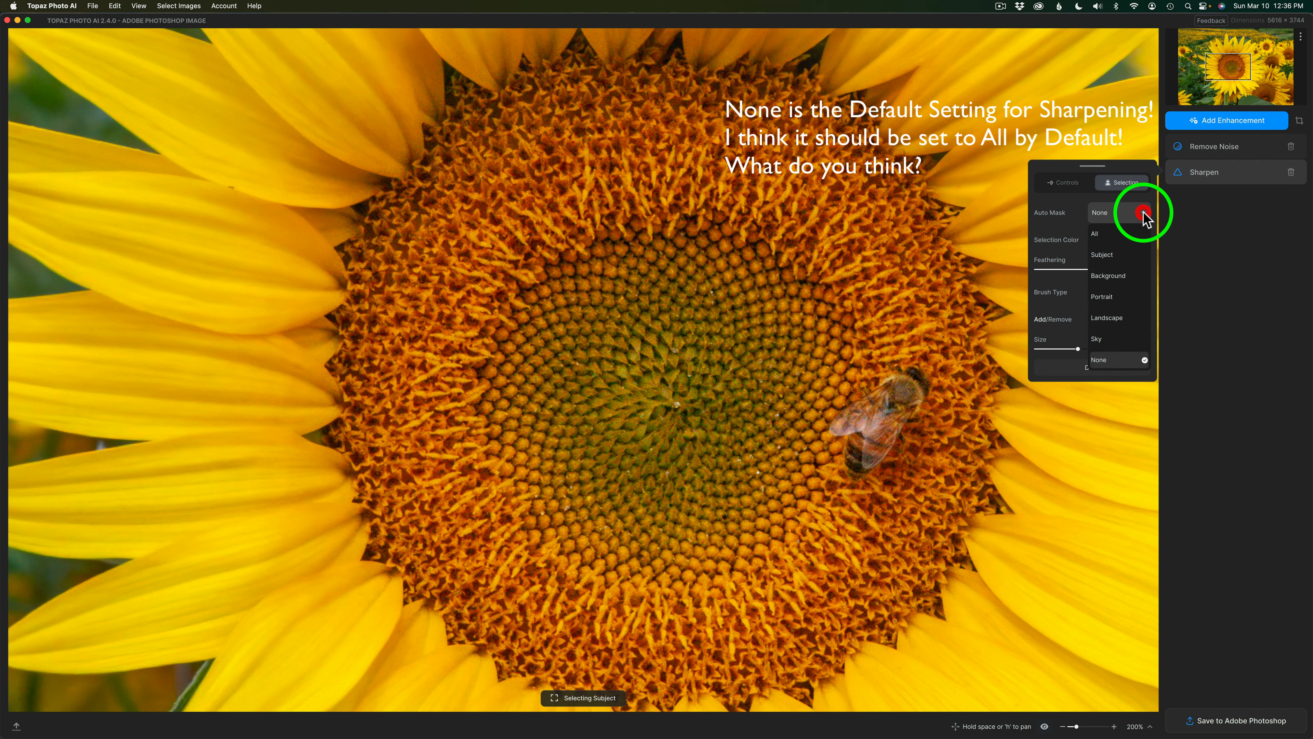
left_click(1112, 255)
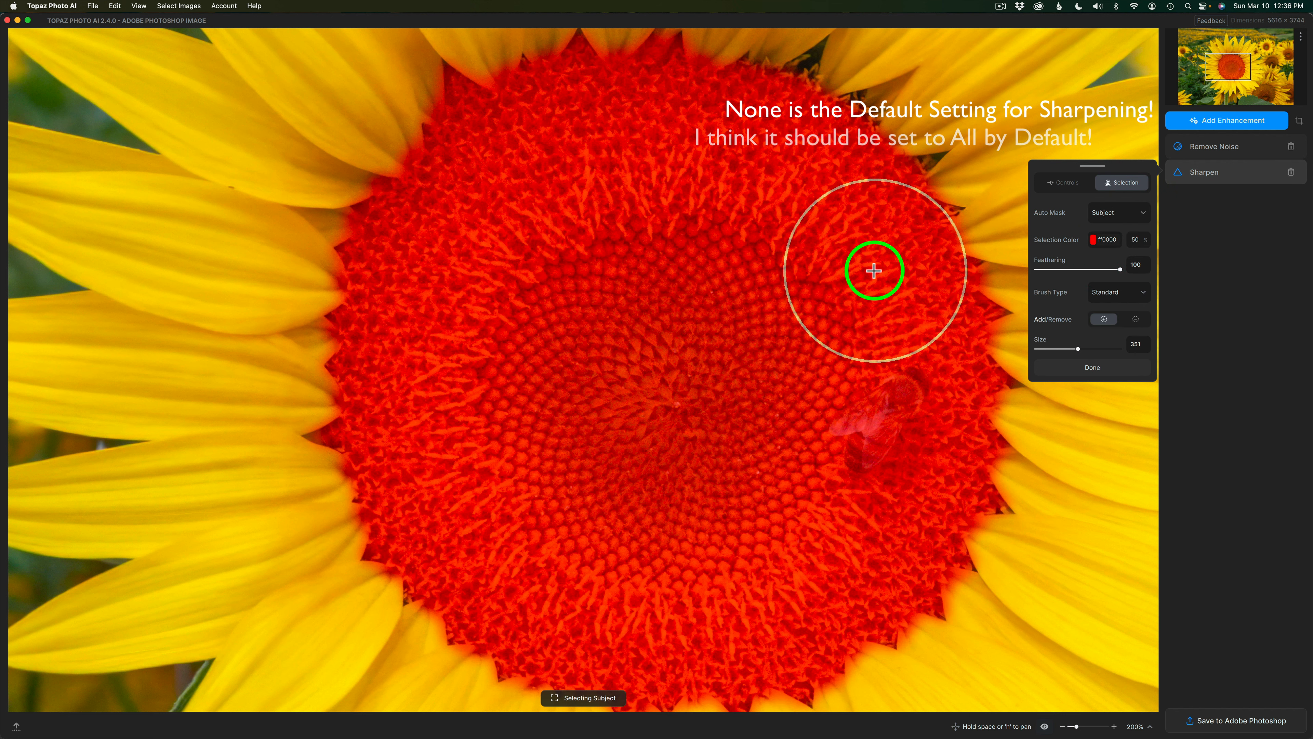
left_click(1068, 183)
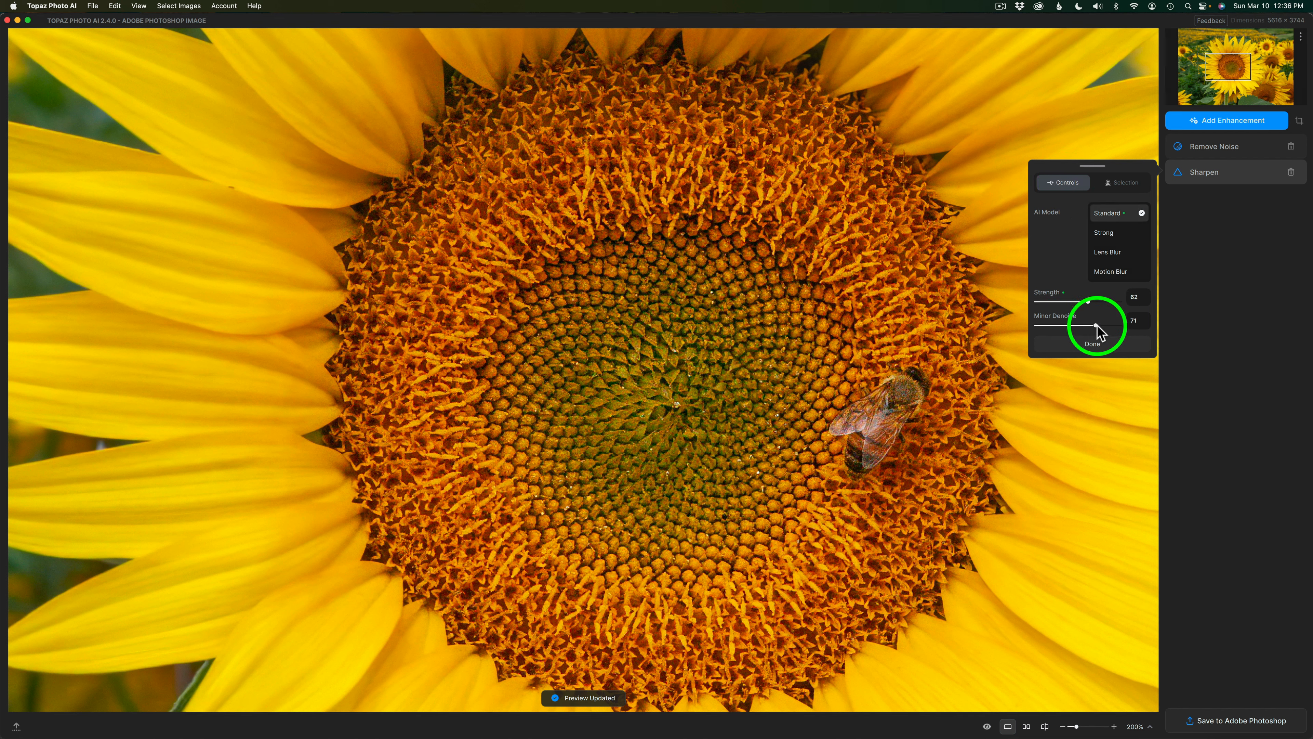
left_click_drag(1096, 325, 1027, 325)
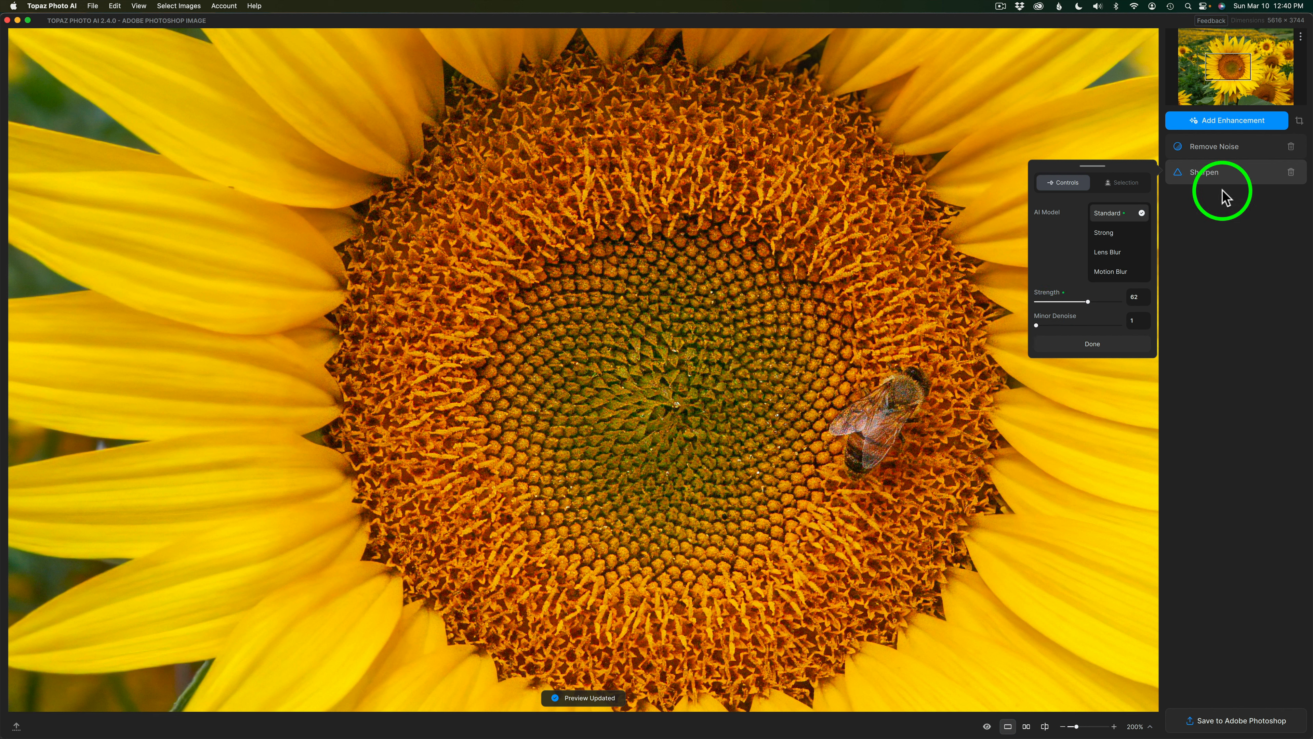
Add a second Remove Noise enhancement limited to the Subject auto mask and set its Original Detail to 75
left_click(1235, 124)
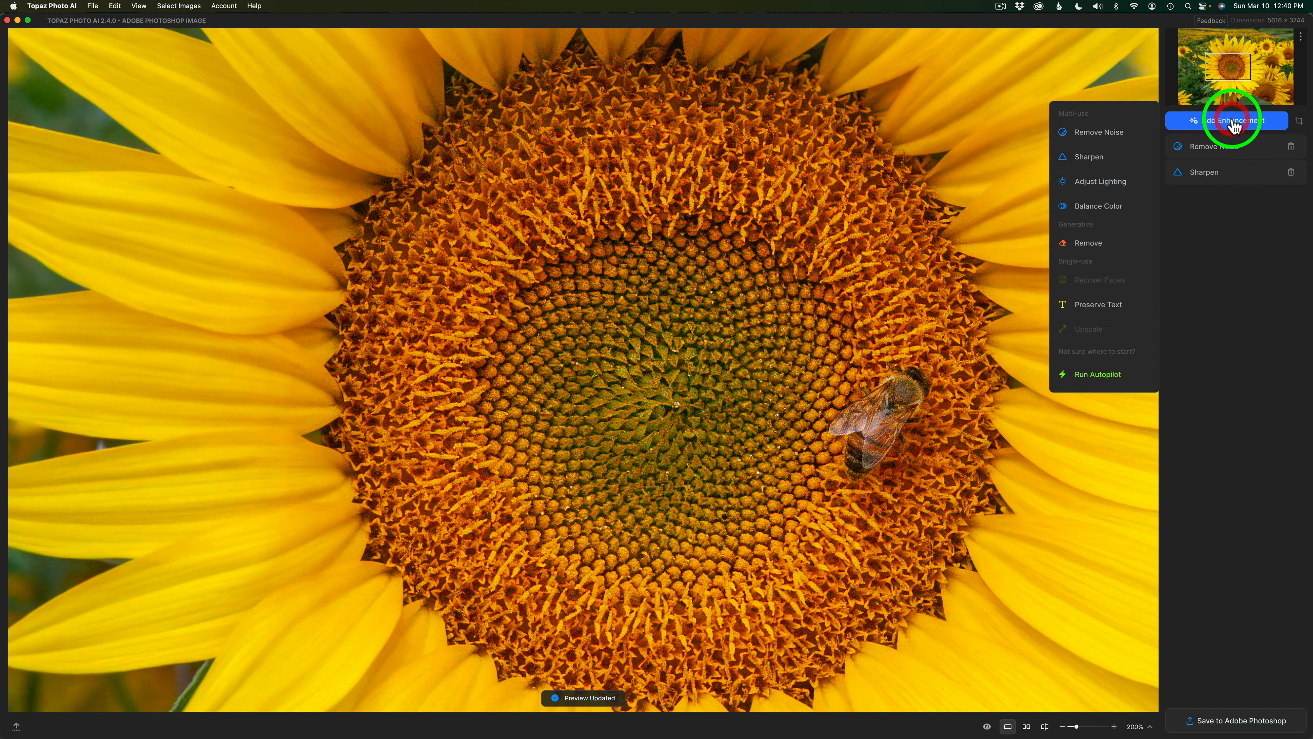
left_click(1107, 136)
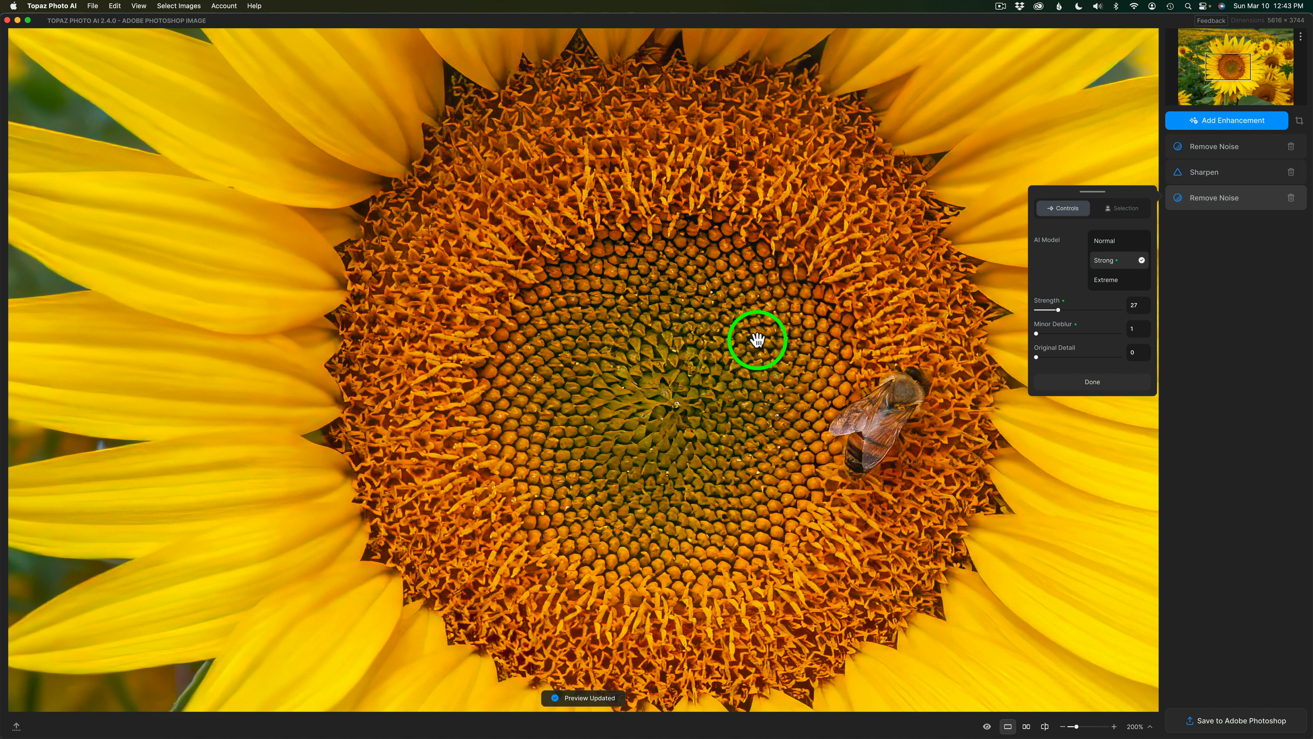
left_click(1131, 213)
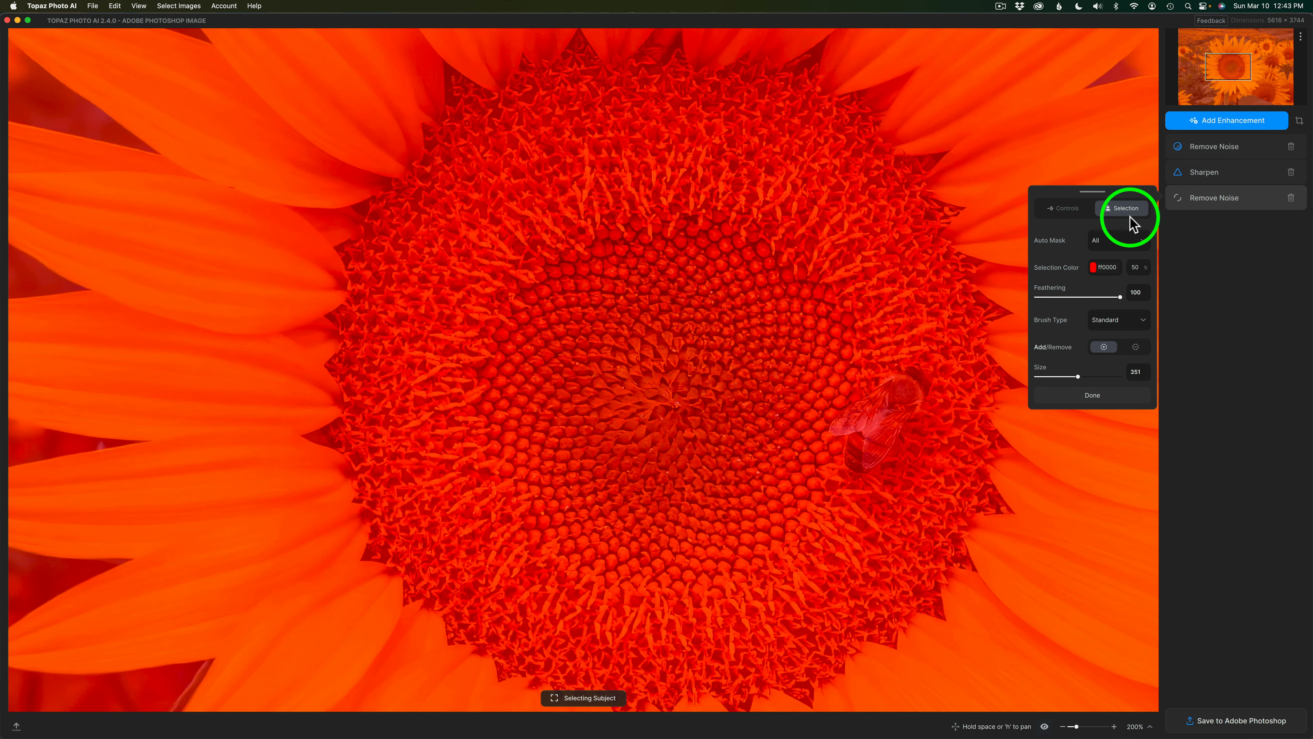
left_click(1145, 240)
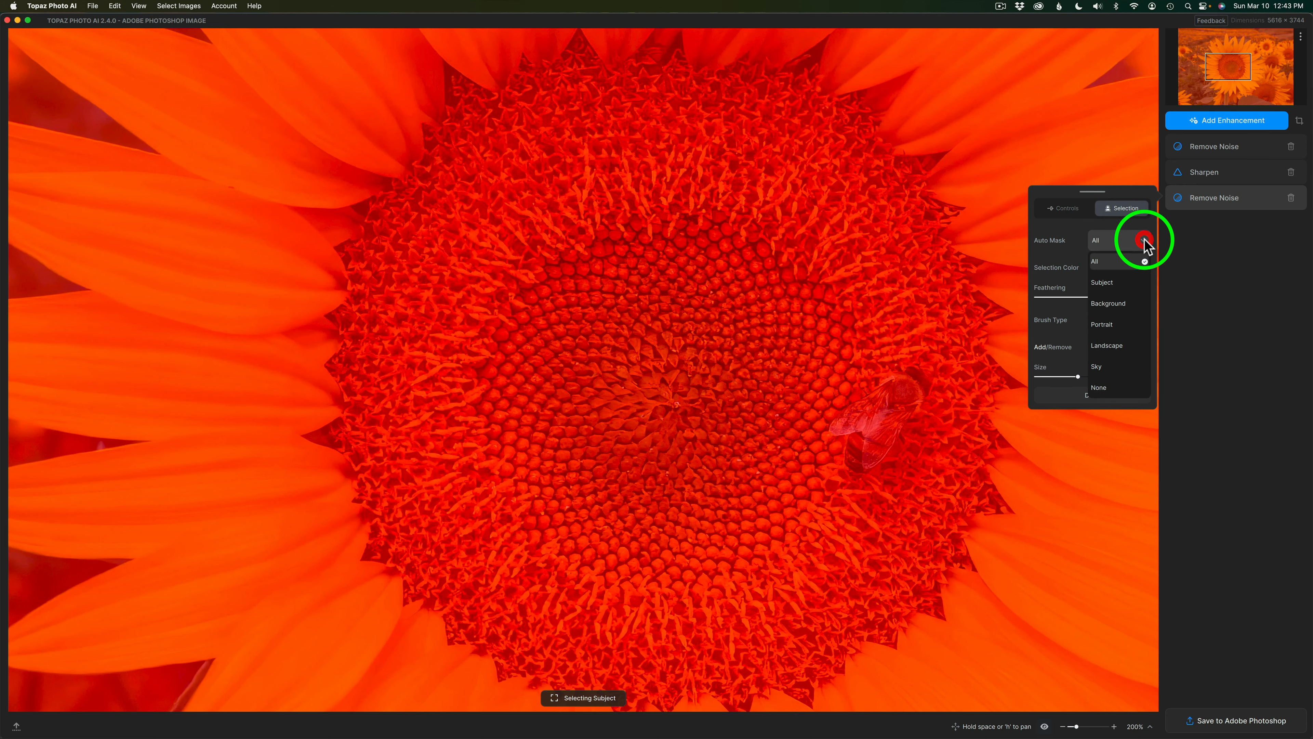
left_click(1112, 284)
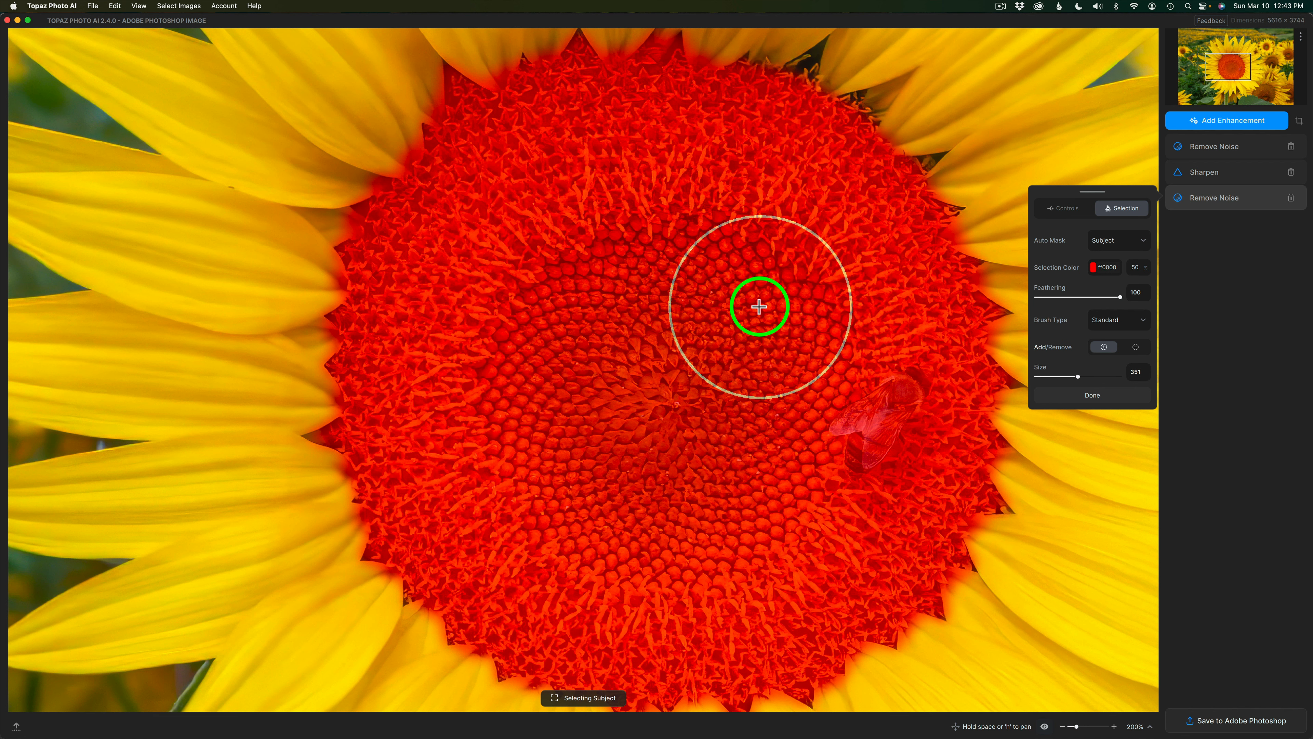
left_click(1070, 209)
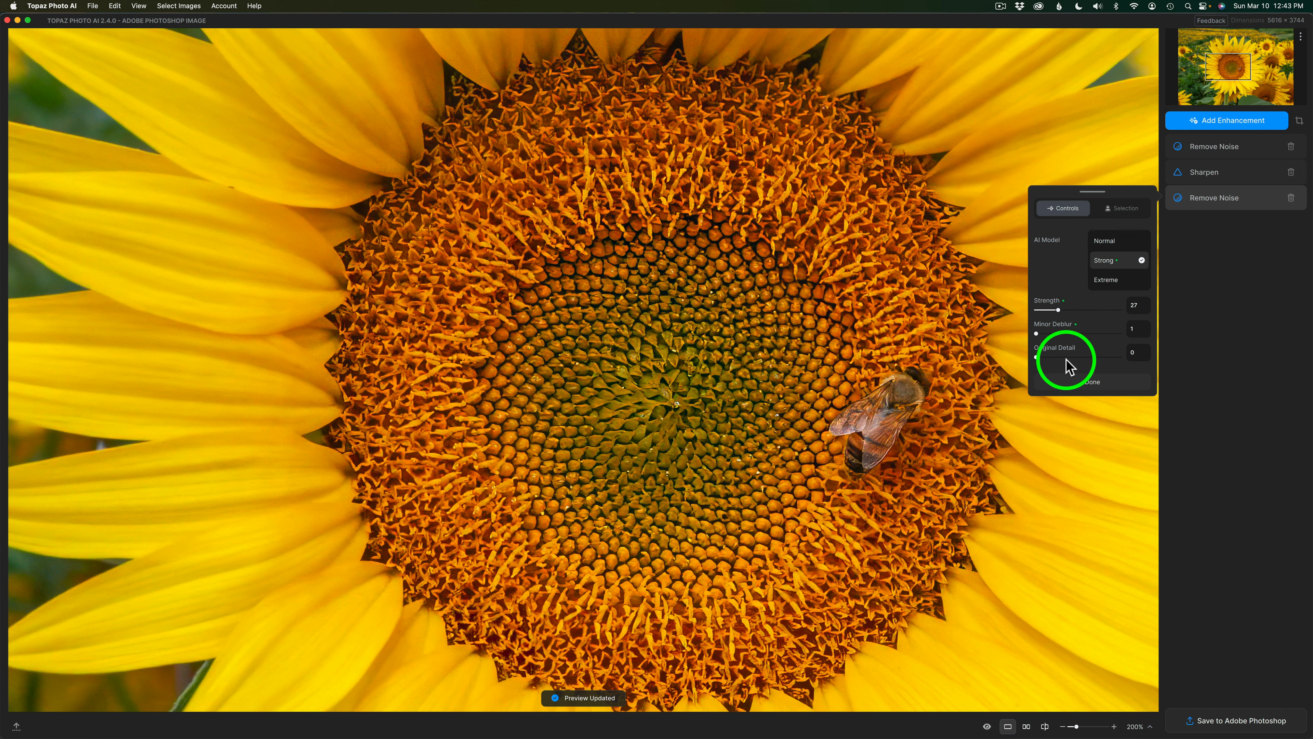
mouse_move(1065, 356)
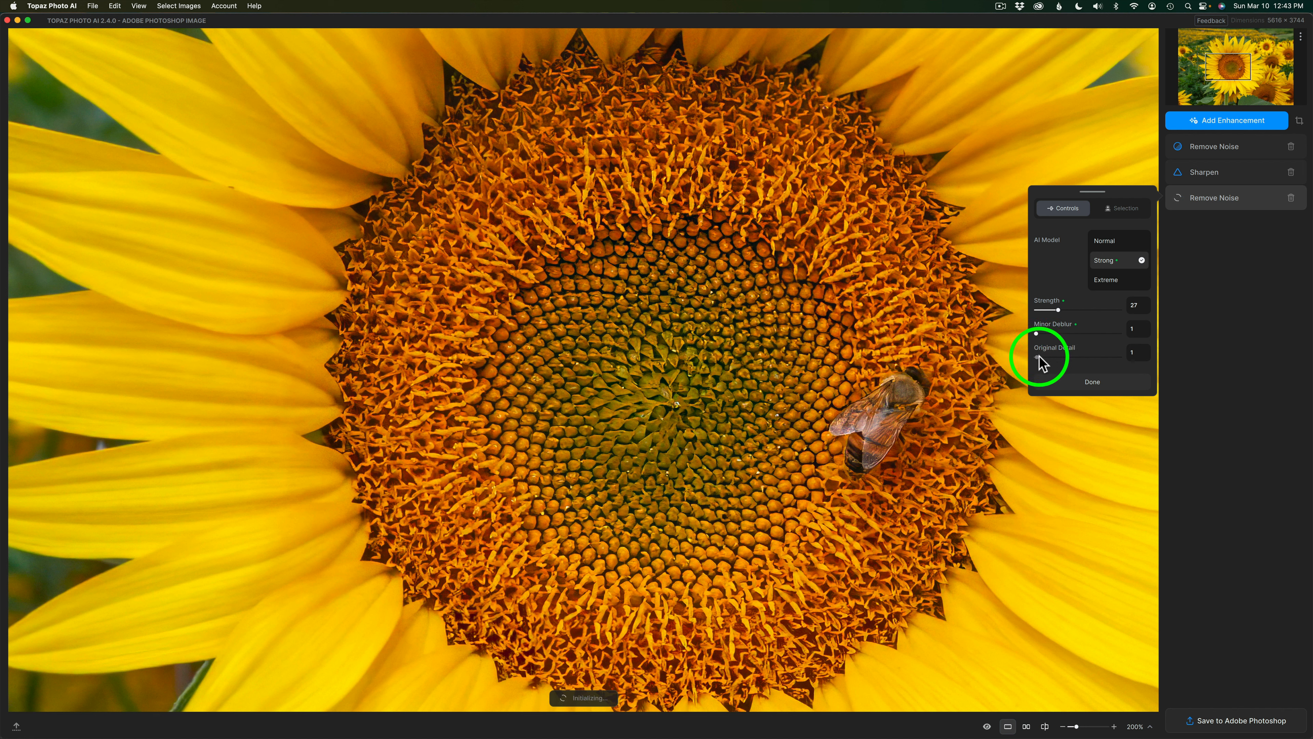
left_click_drag(1038, 358, 1099, 361)
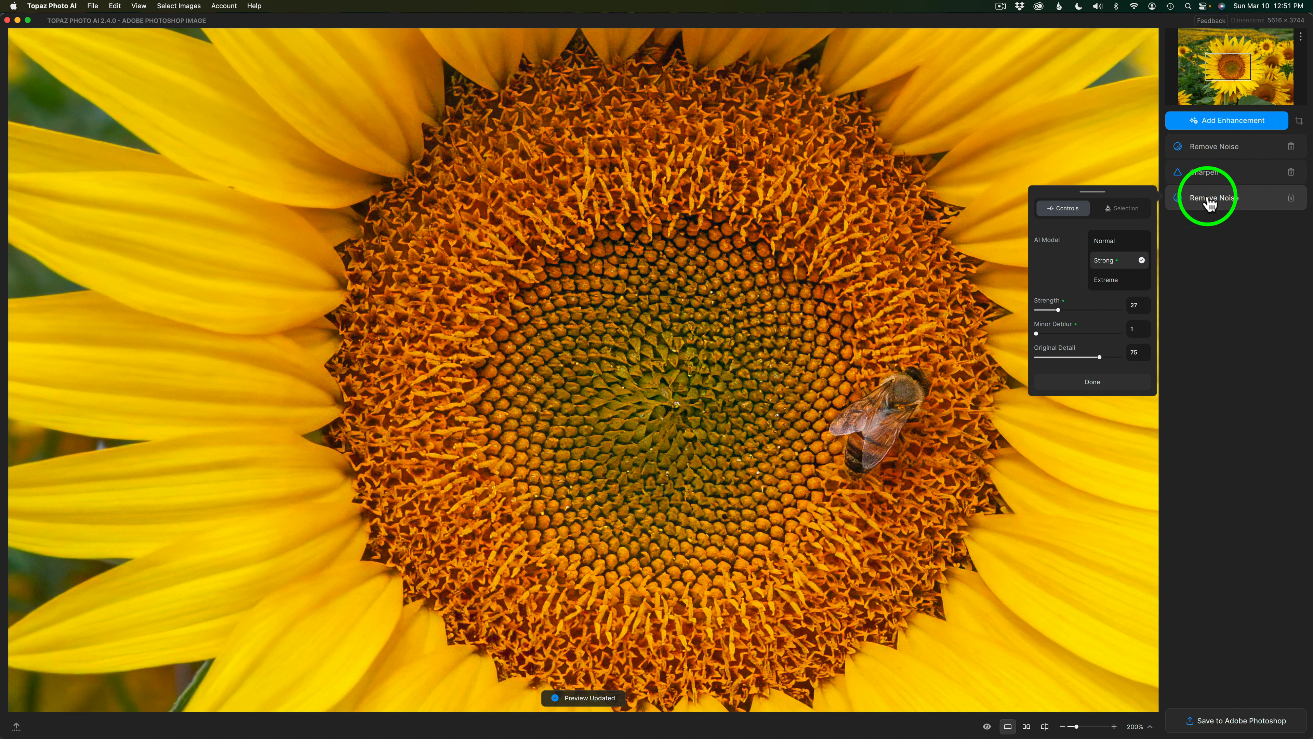
Add an Adjust Lighting enhancement and limit it to the Subject auto mask
left_click(1151, 728)
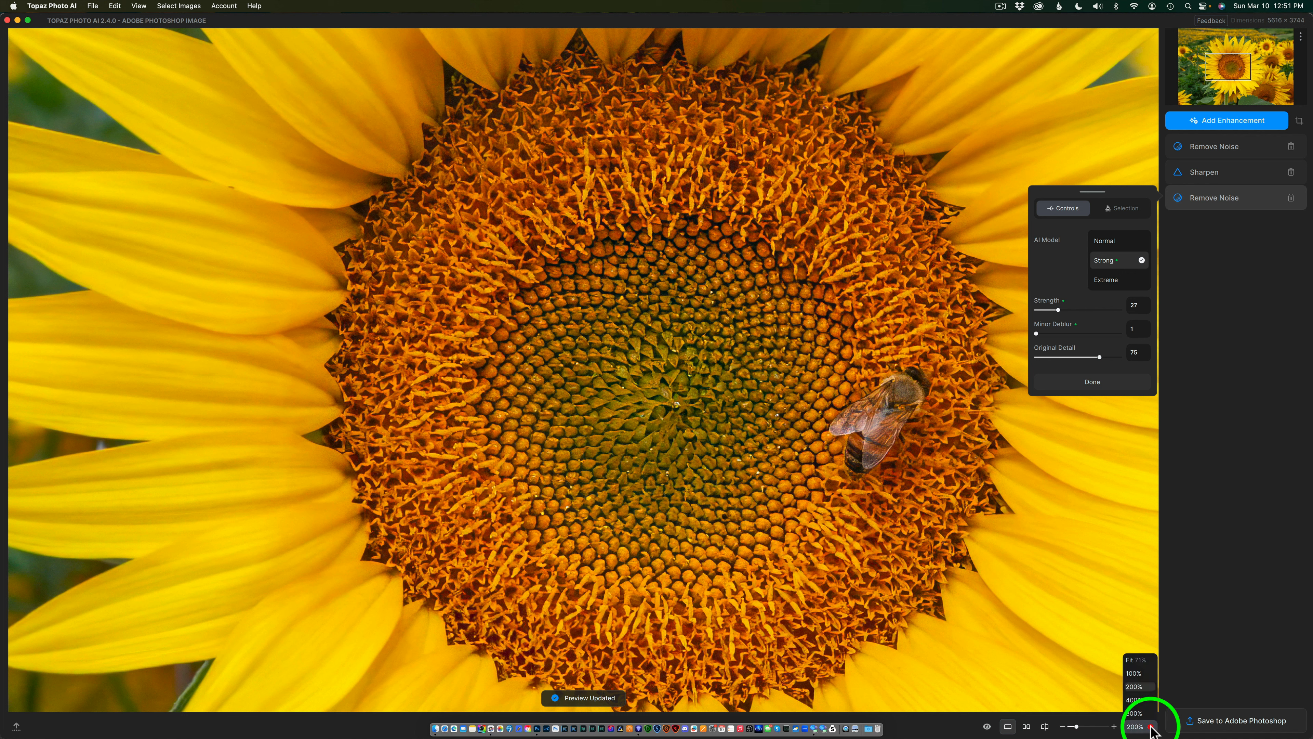
left_click(1141, 662)
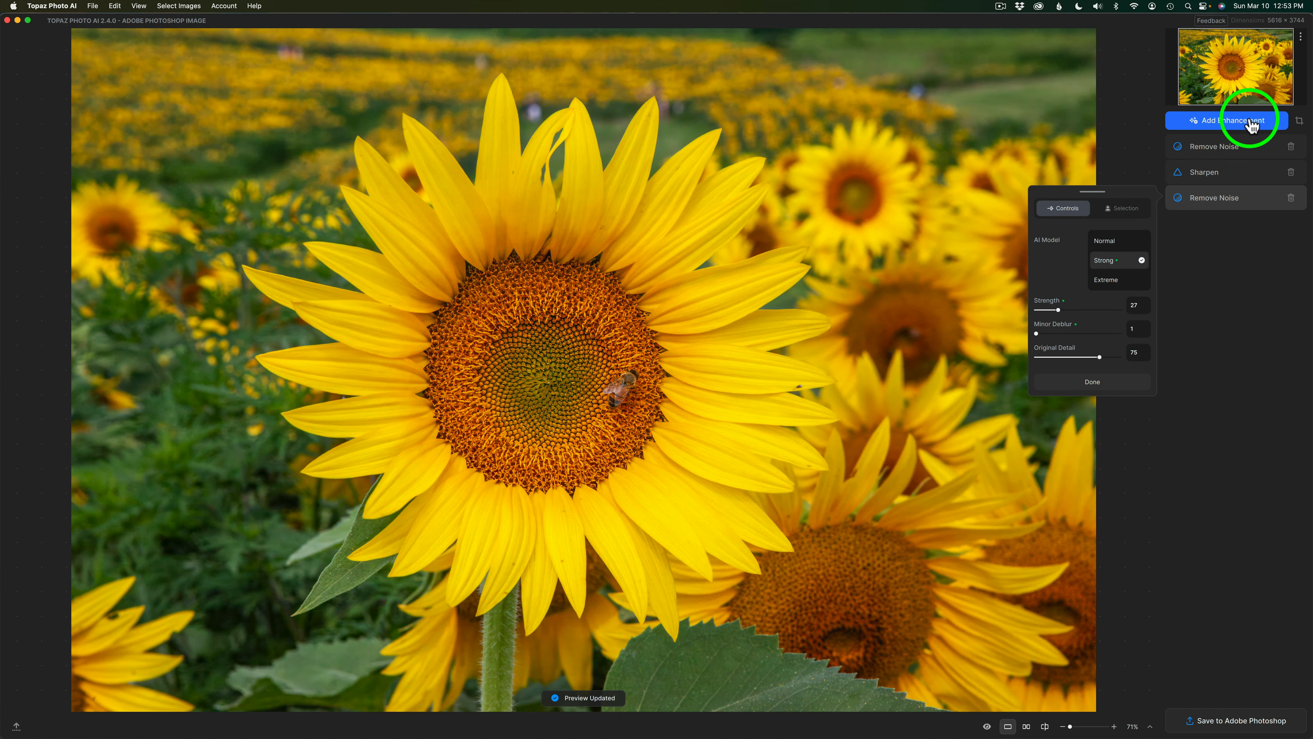
left_click(1252, 125)
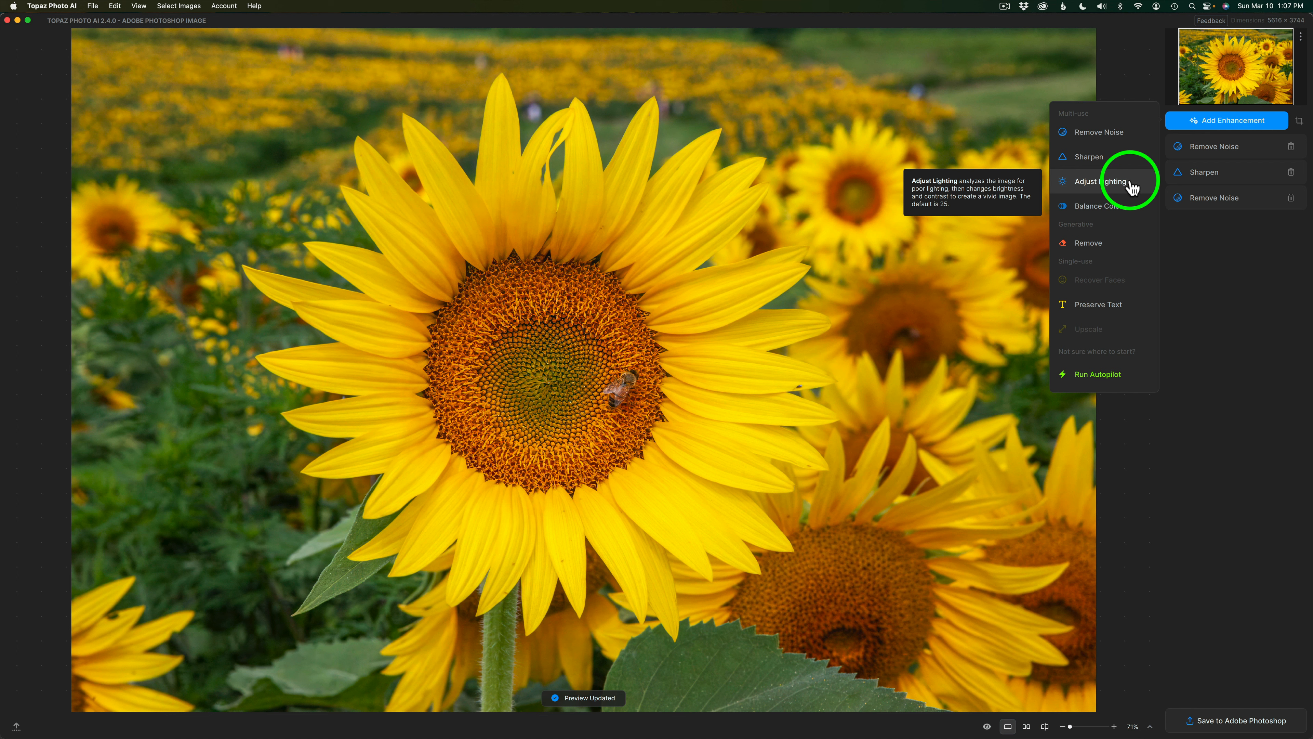
left_click(1128, 188)
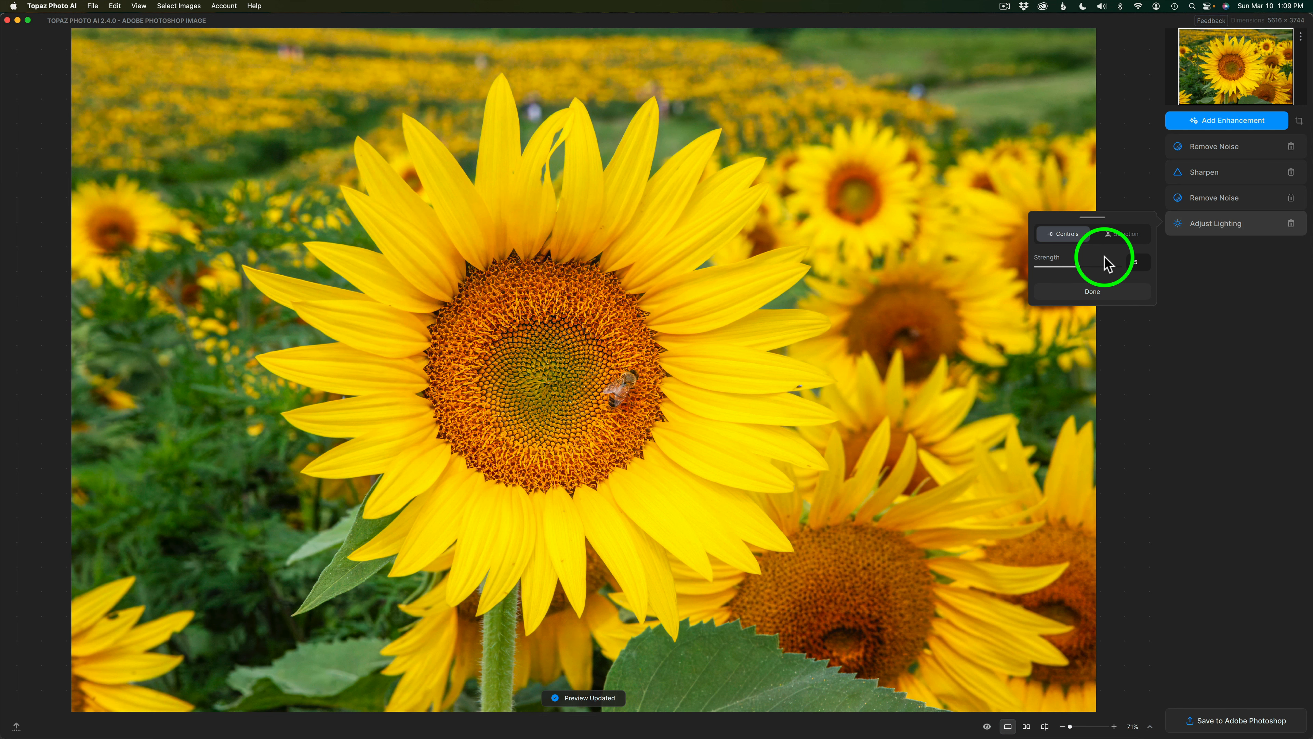
left_click(1134, 239)
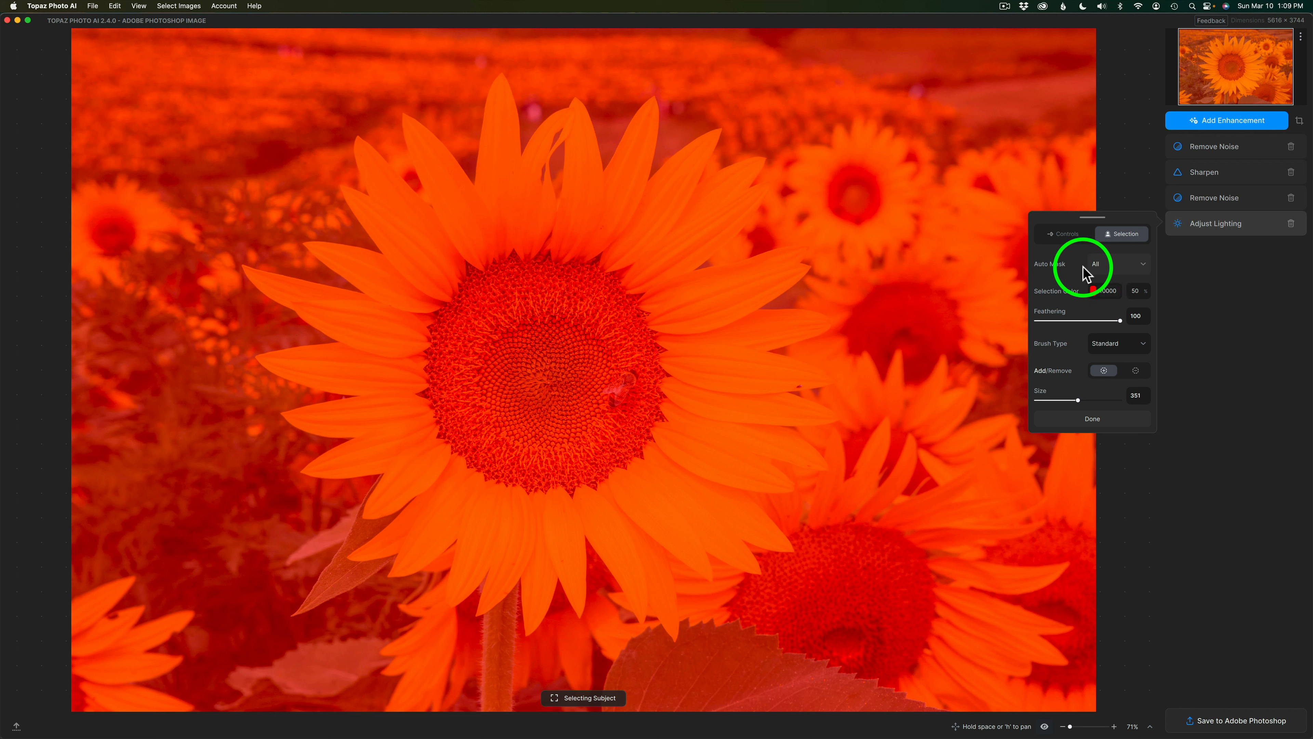
left_click(1144, 266)
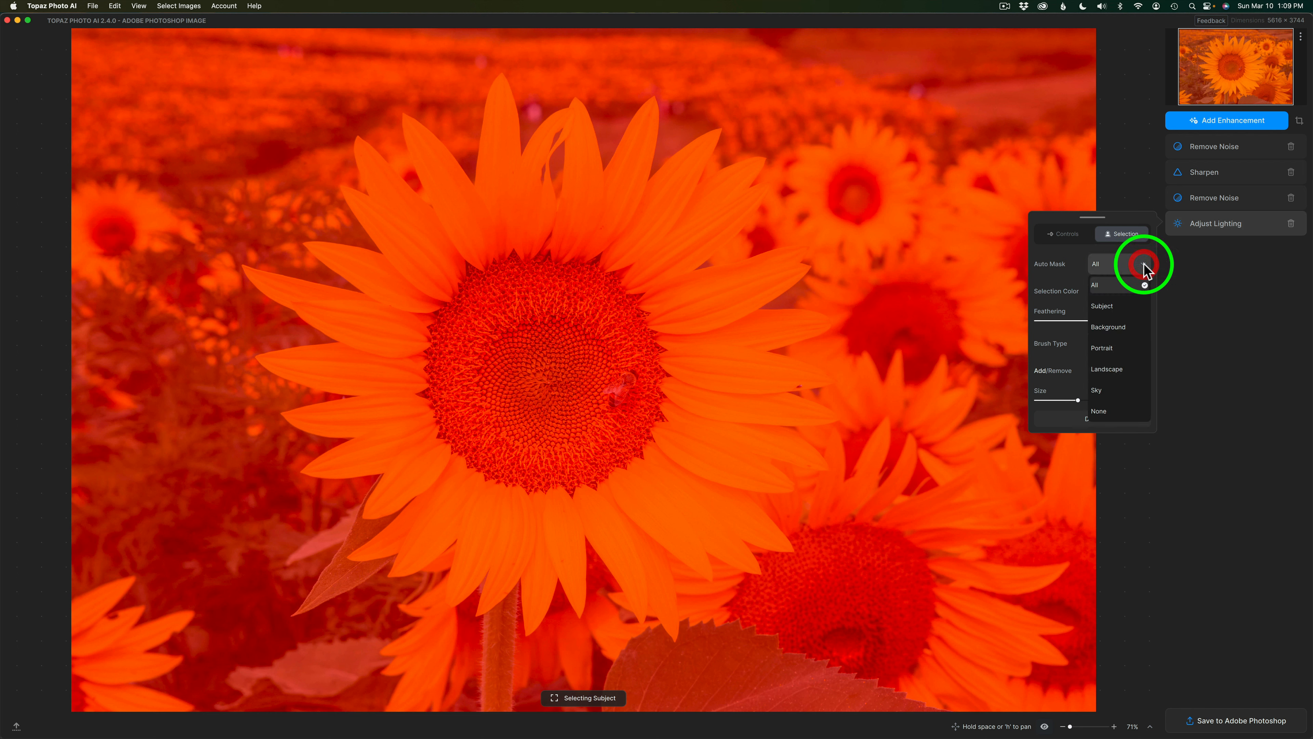
left_click(1110, 307)
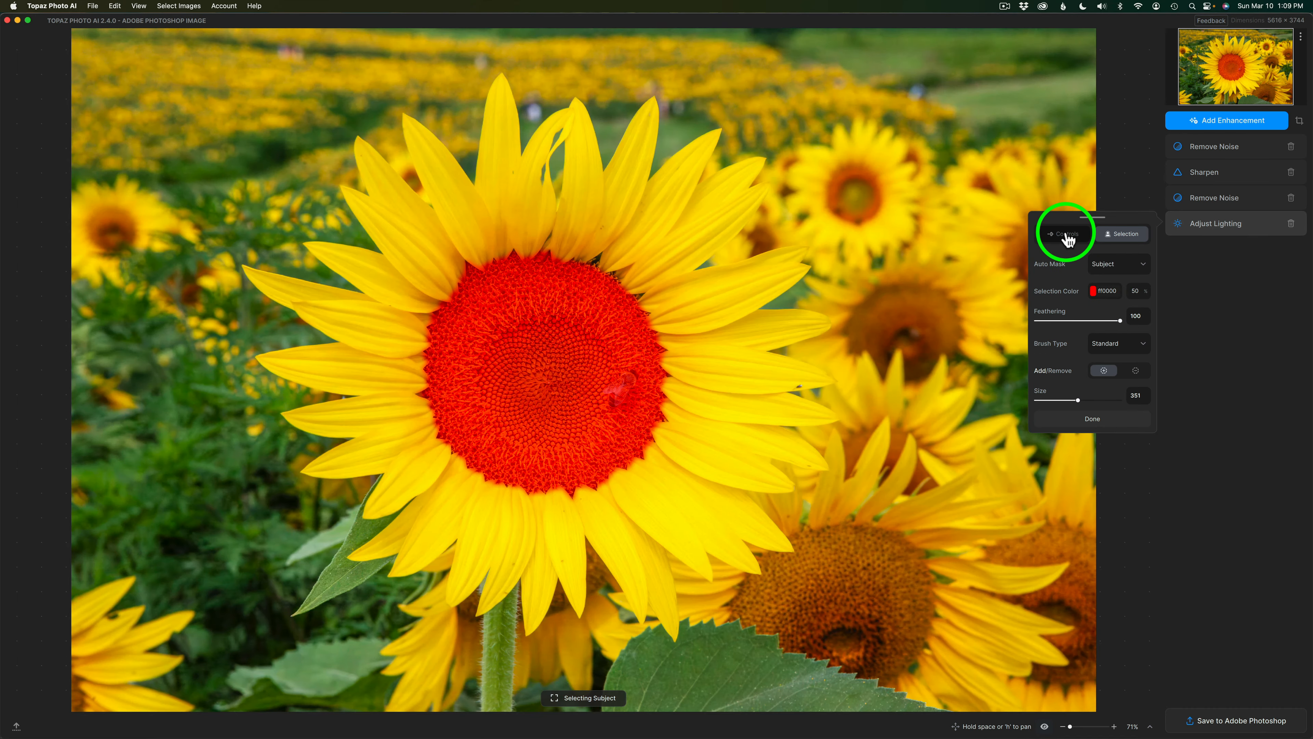
left_click(1068, 239)
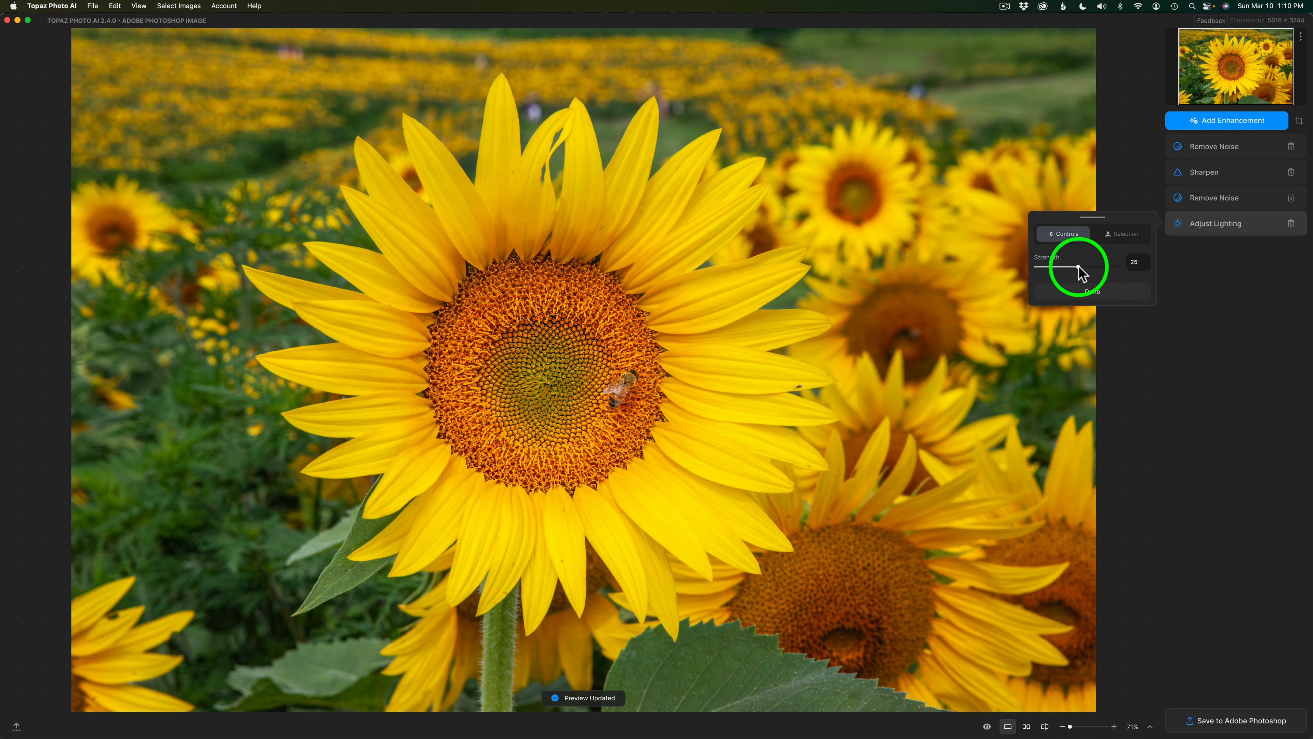
Lower the Adjust Lighting strength to 0 and compare the preview with the original image
left_click_drag(1081, 268, 1059, 268)
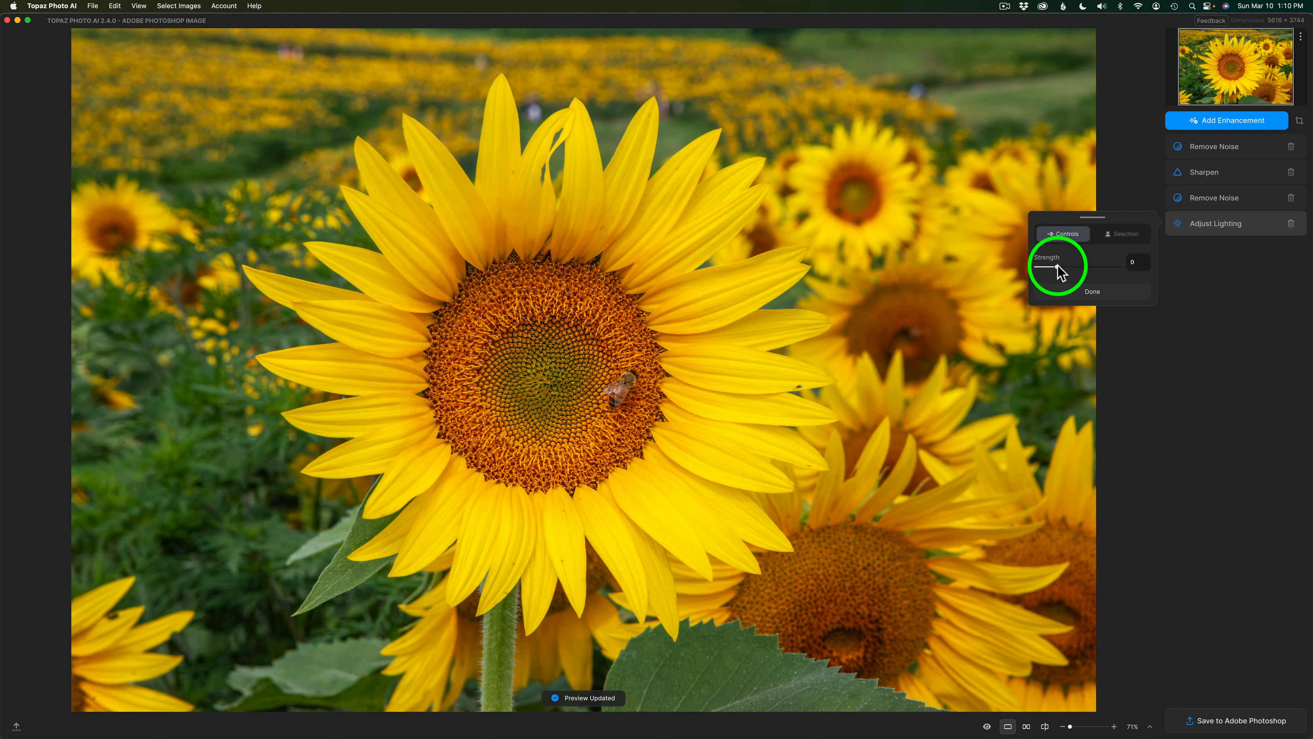
left_click(890, 357)
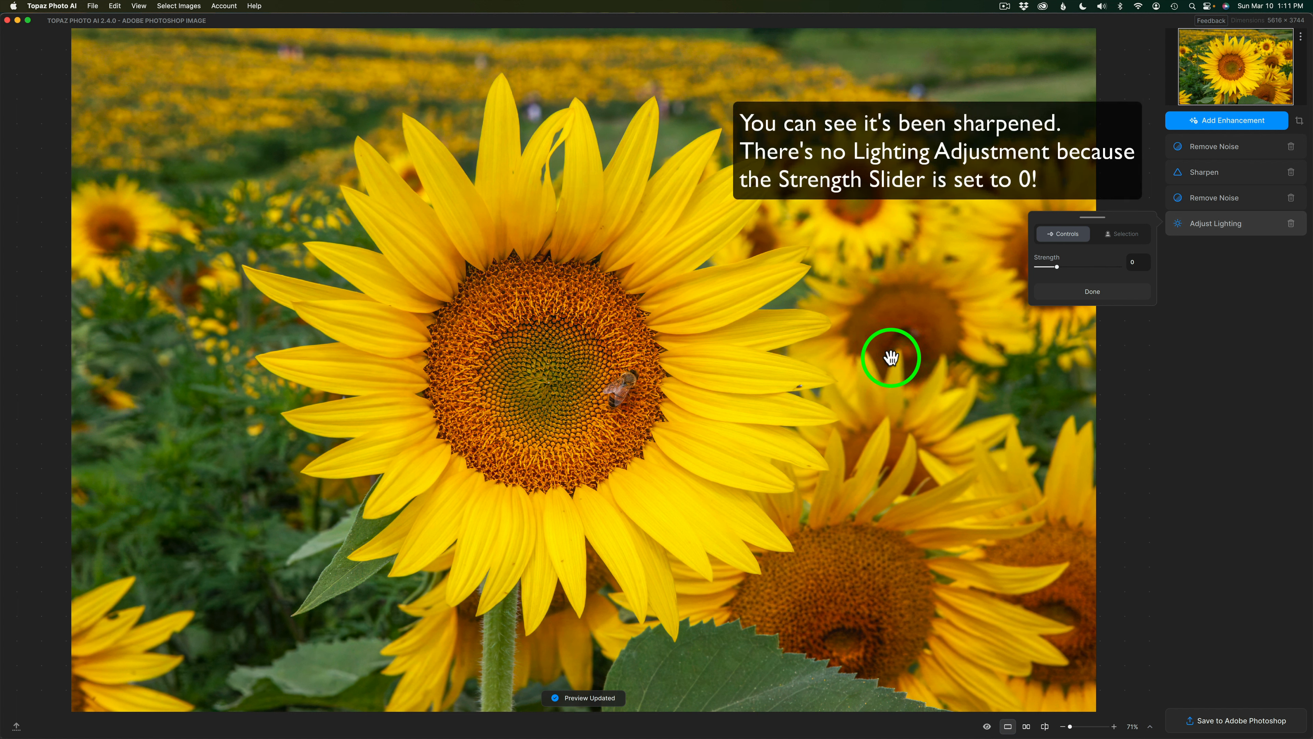
left_click(891, 357)
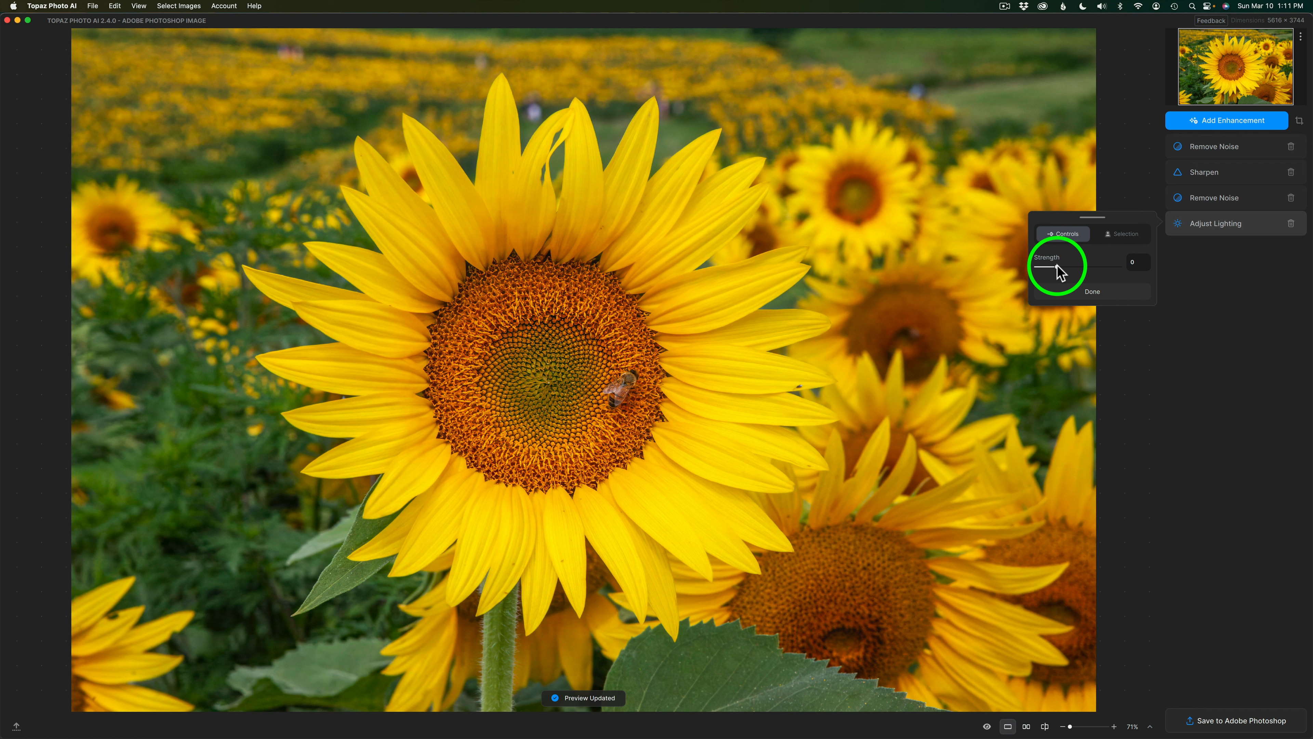
Set the Adjust Lighting strength to 7, compare the result with the original, and finish its settings
mouse_move(1057, 265)
left_mouse_down()
mouse_move(1042, 268)
mouse_move(1065, 272)
left_mouse_up()
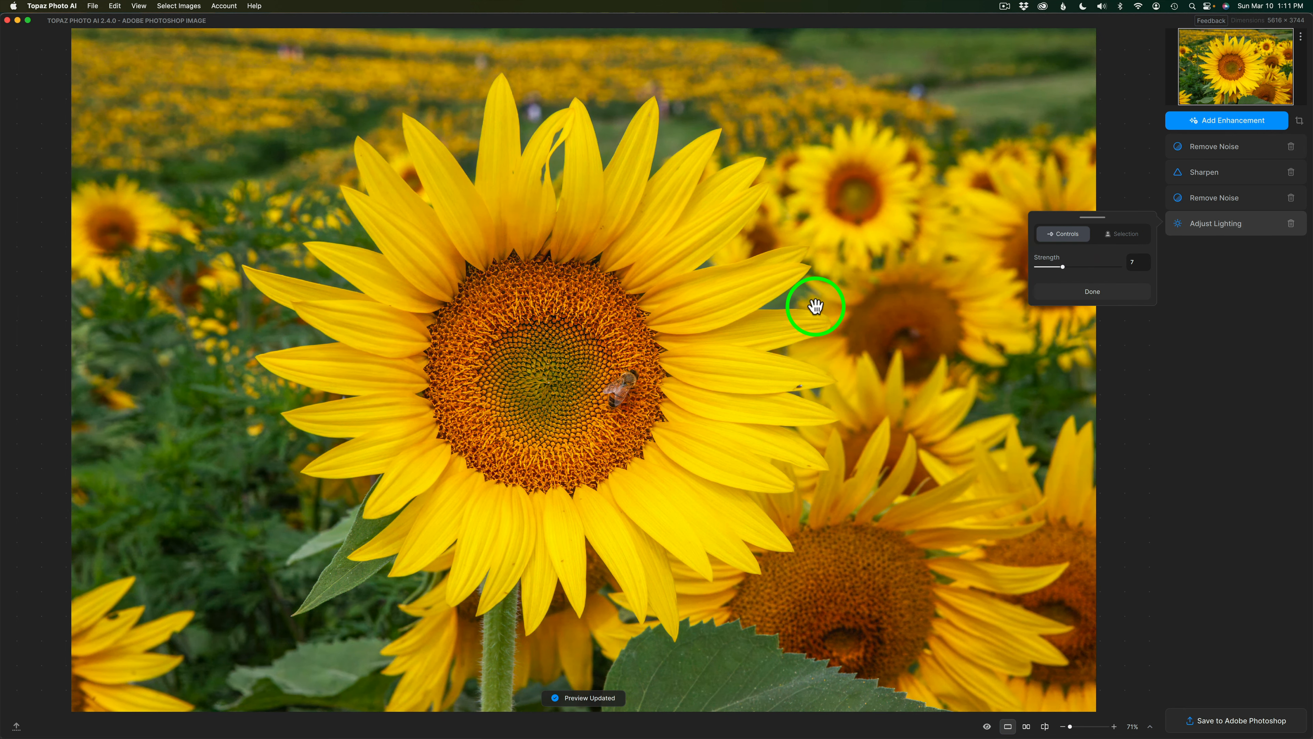
left_click_drag(816, 306, 815, 306)
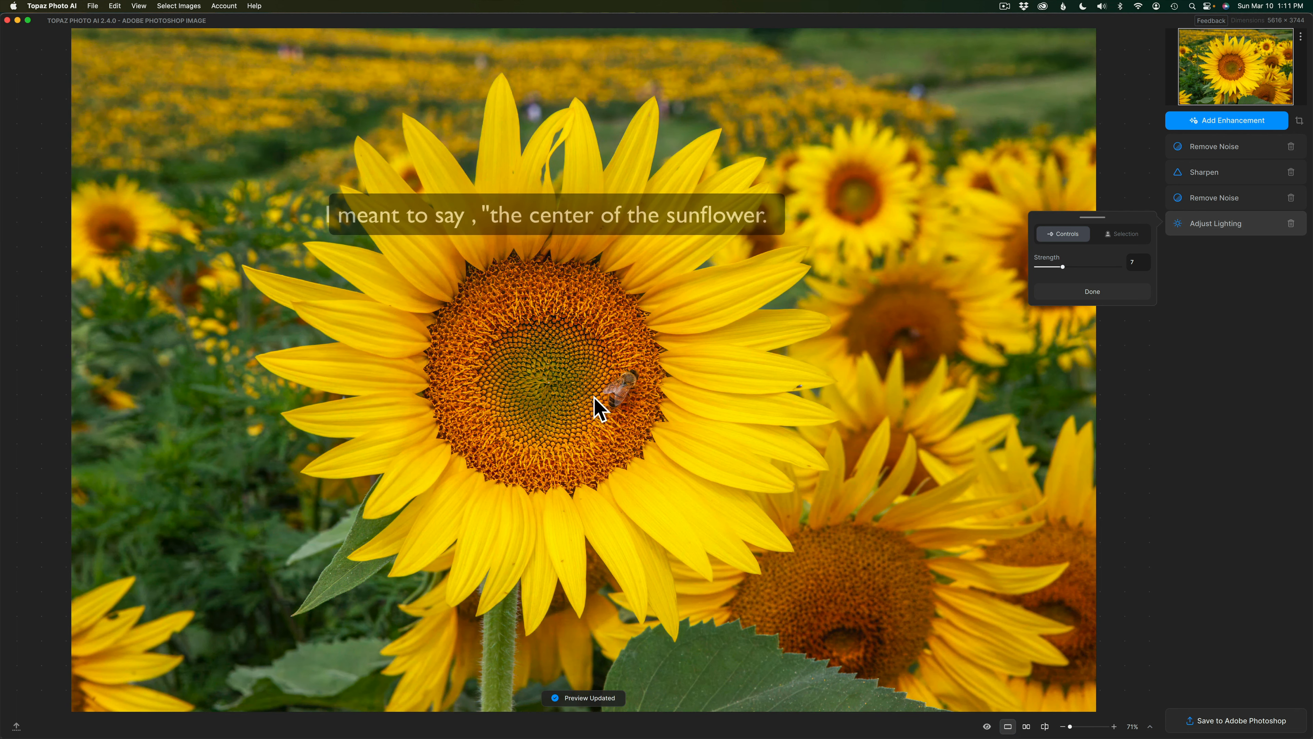
left_click(629, 386)
left_click_drag(632, 392, 628, 391)
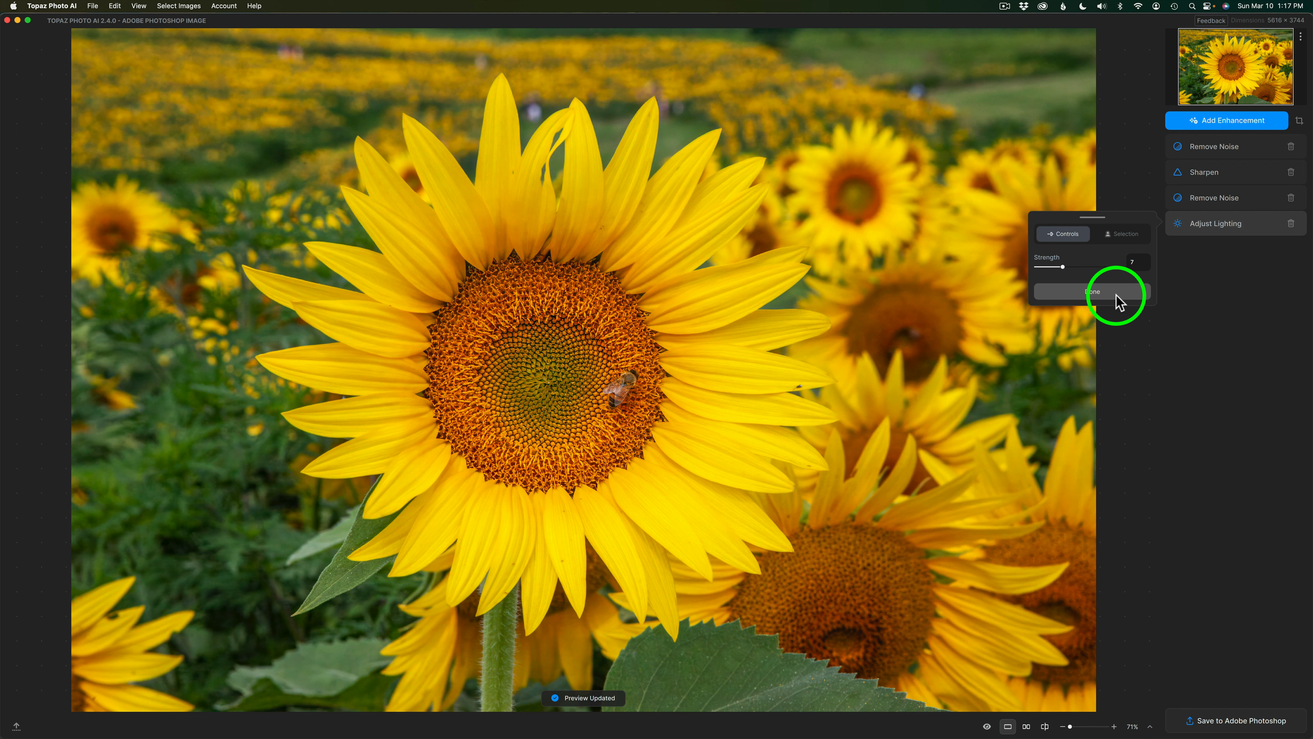
left_click(1092, 291)
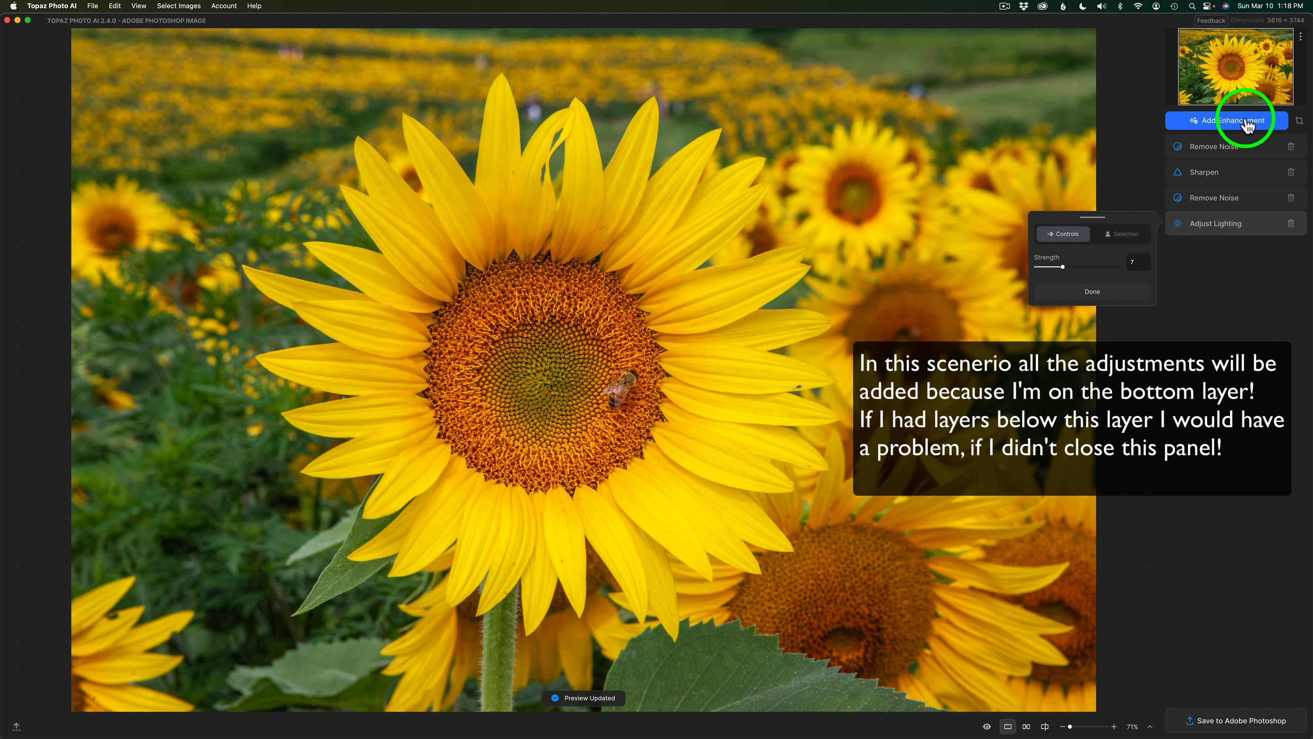
left_click(1118, 293)
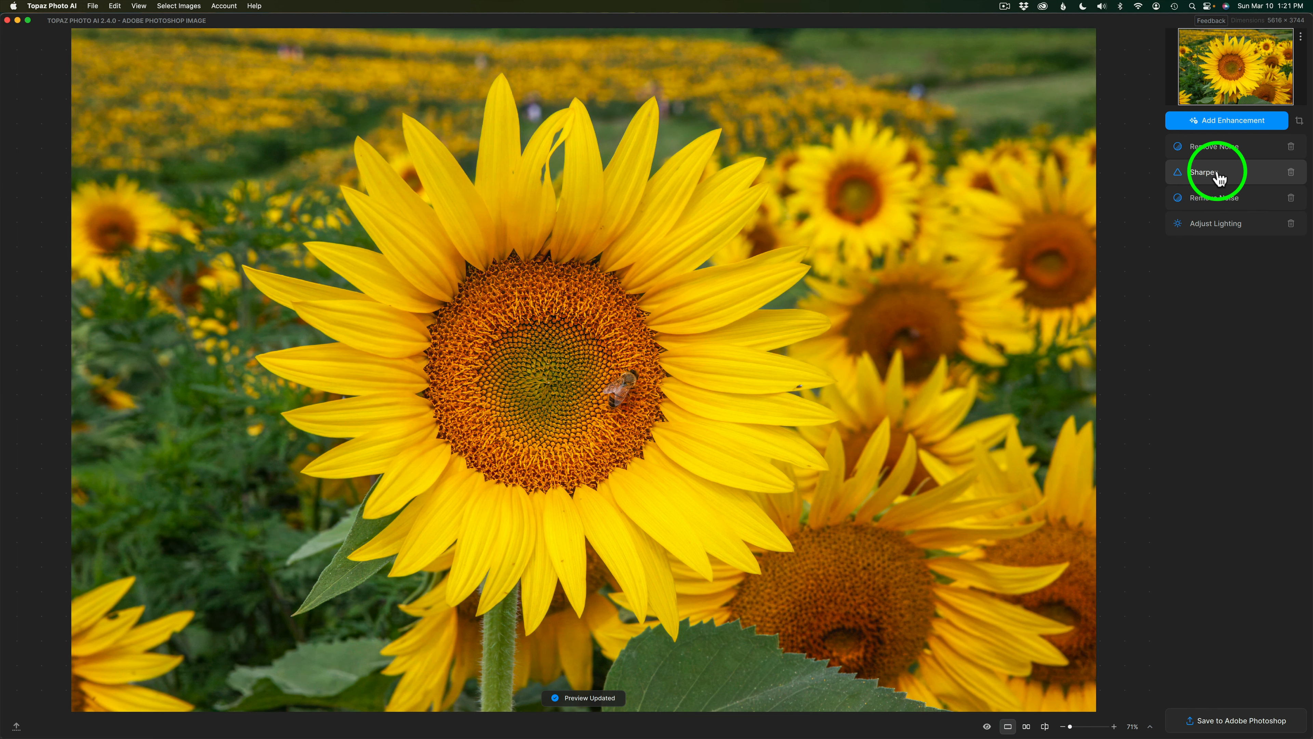
Review the settings of the Sharpen and first Remove Noise enhancements, closing each one again
left_click(1217, 178)
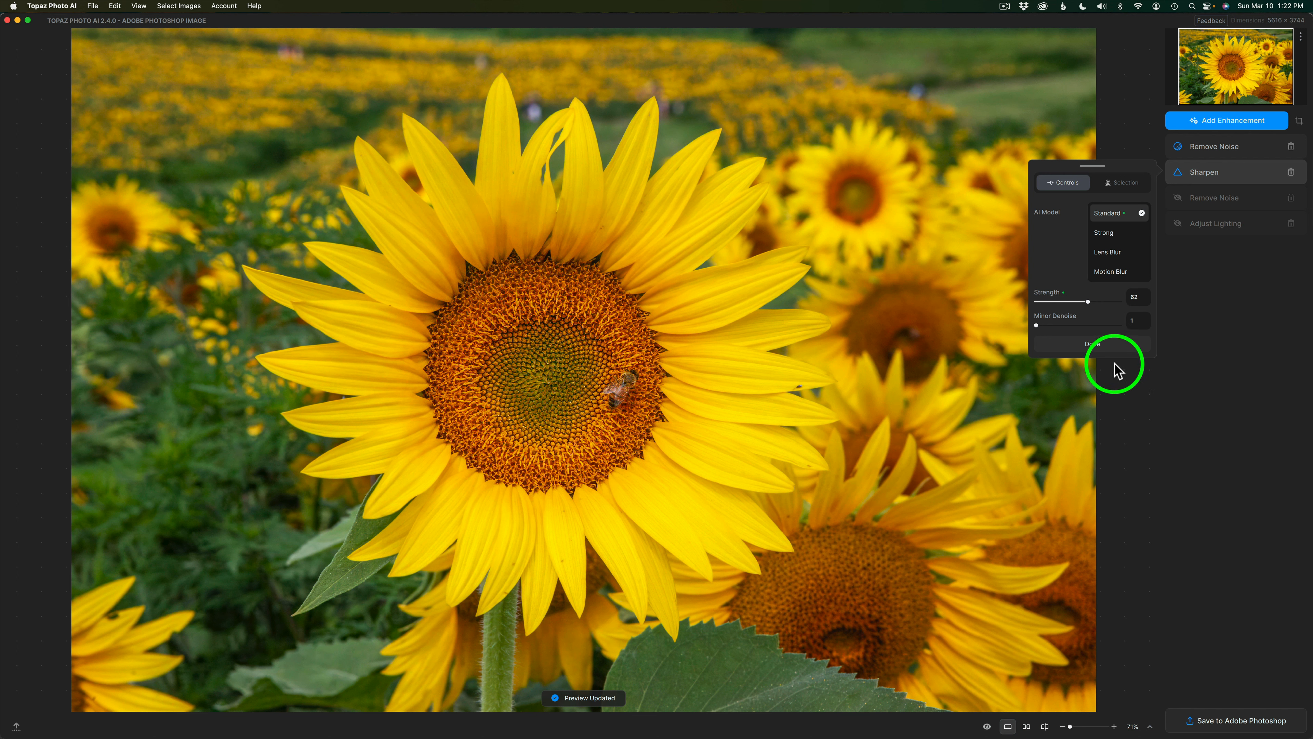
left_click(1106, 344)
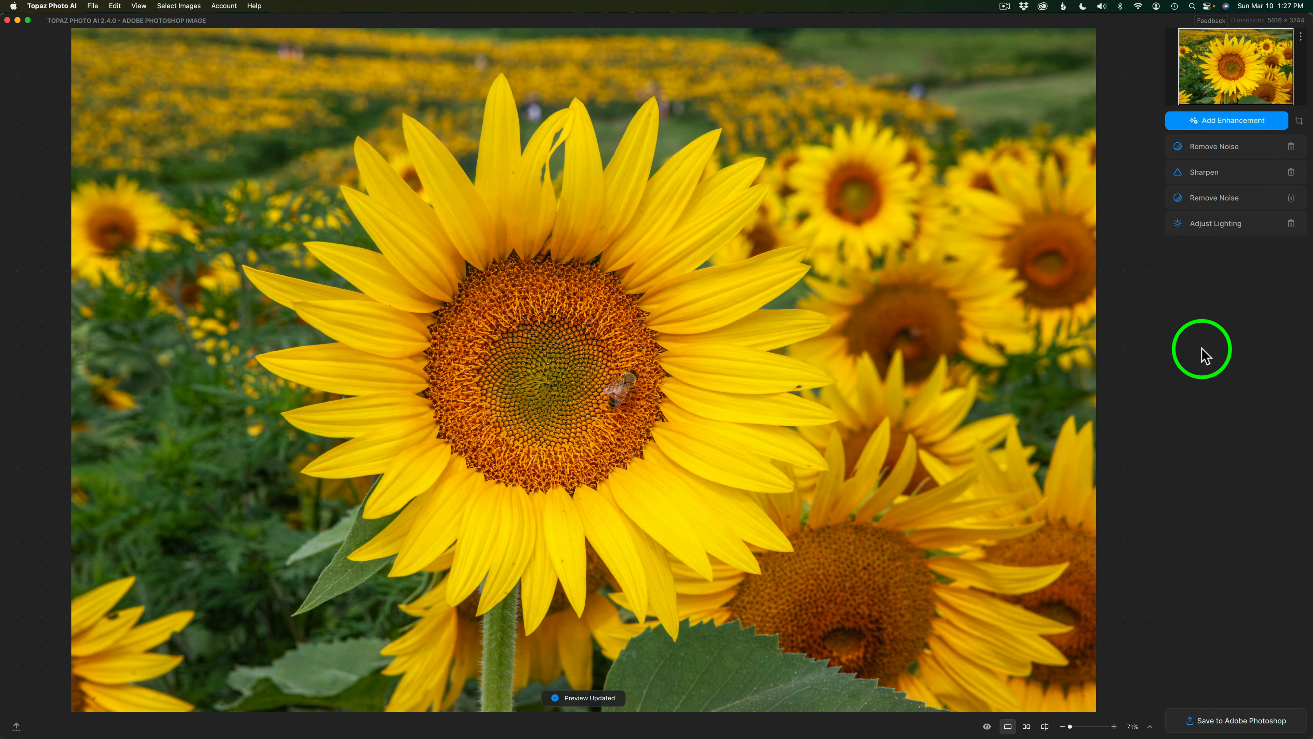
left_click(1235, 147)
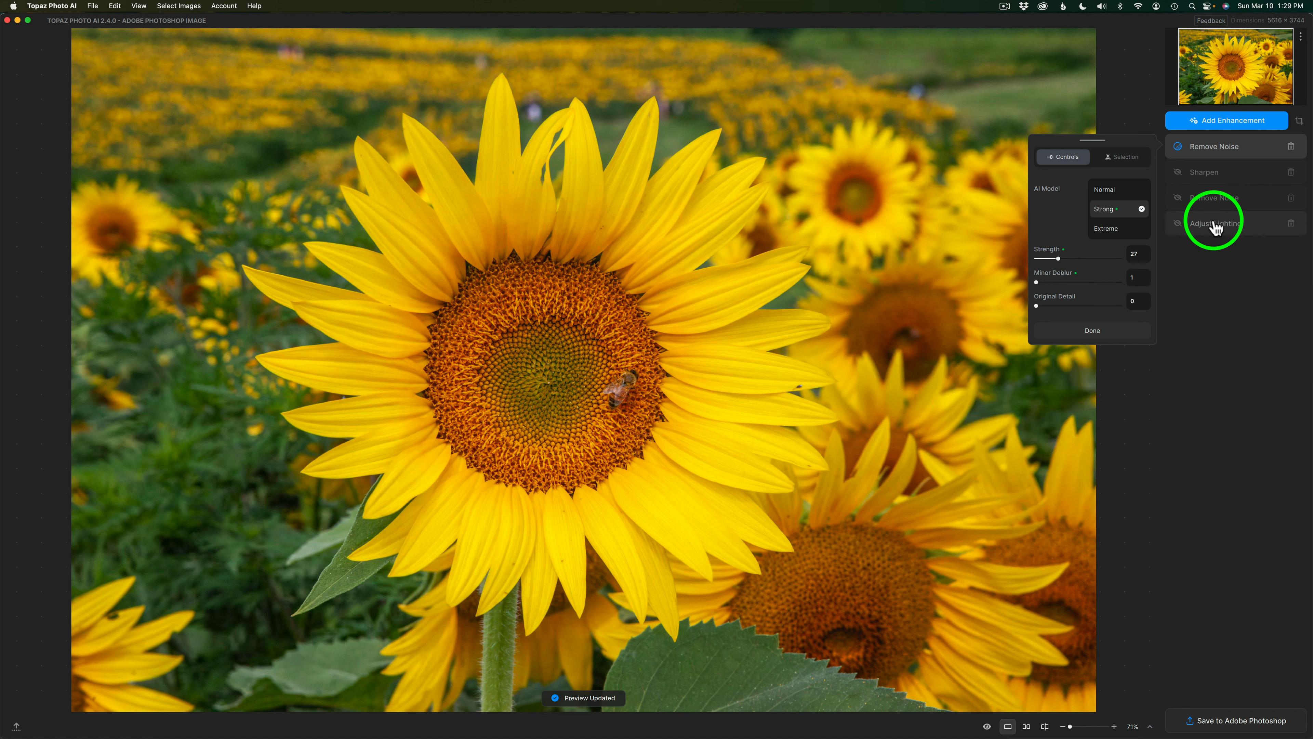
left_click(1096, 332)
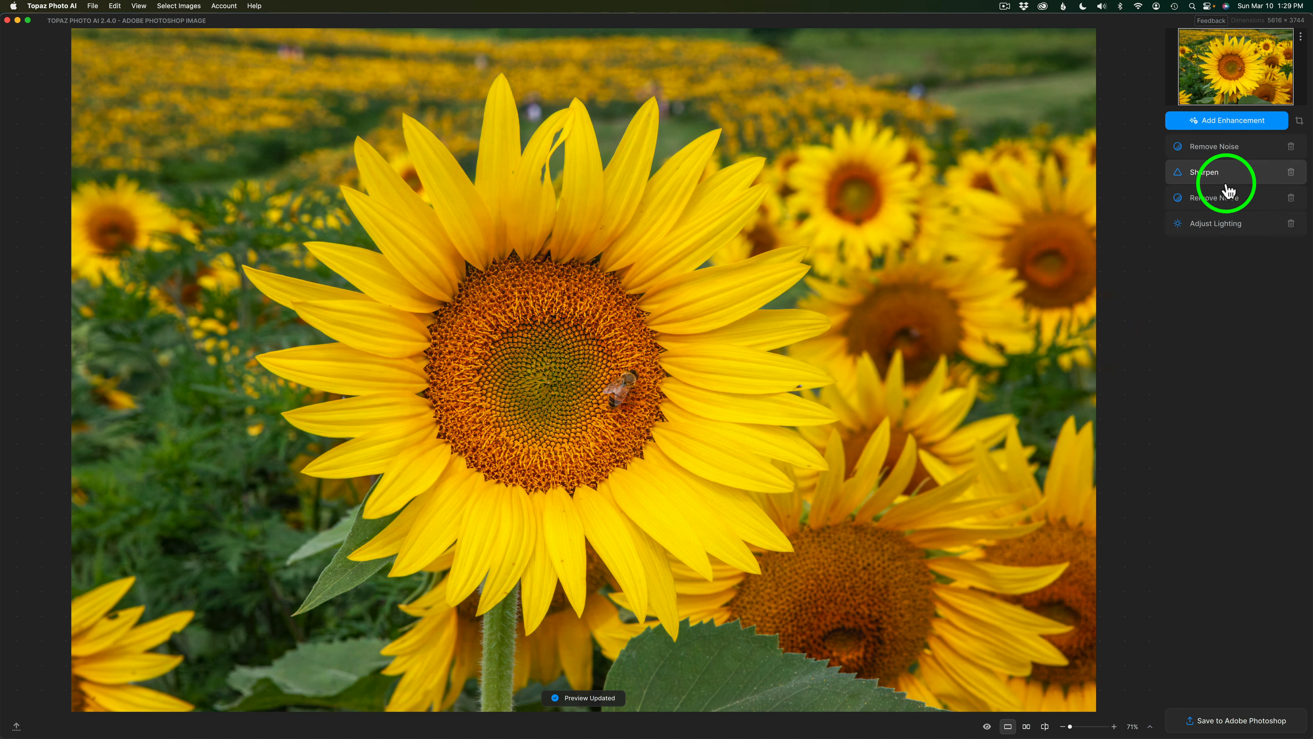
Save the enhanced image back to Adobe Photoshop and toggle the Topaz Photo AI layer's visibility for a before-and-after comparison
left_click(1230, 722)
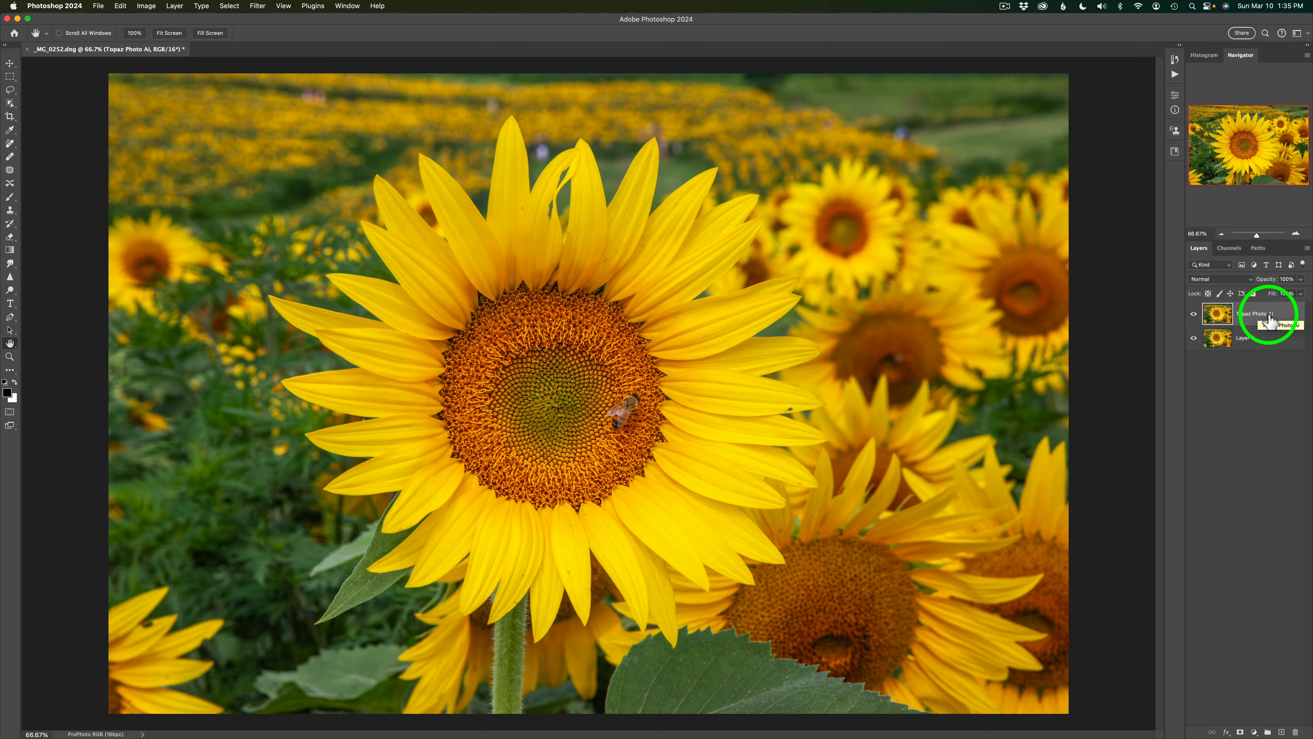
left_click(1194, 313)
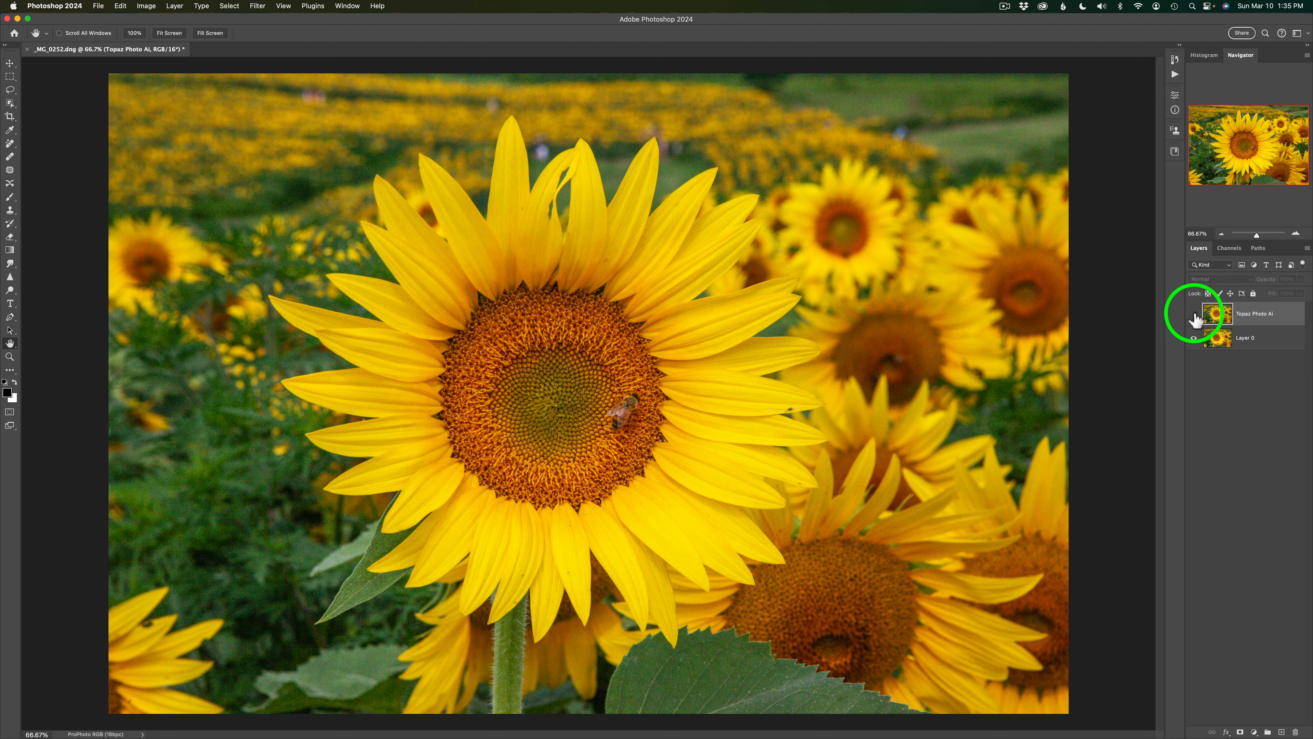
left_click(1194, 314)
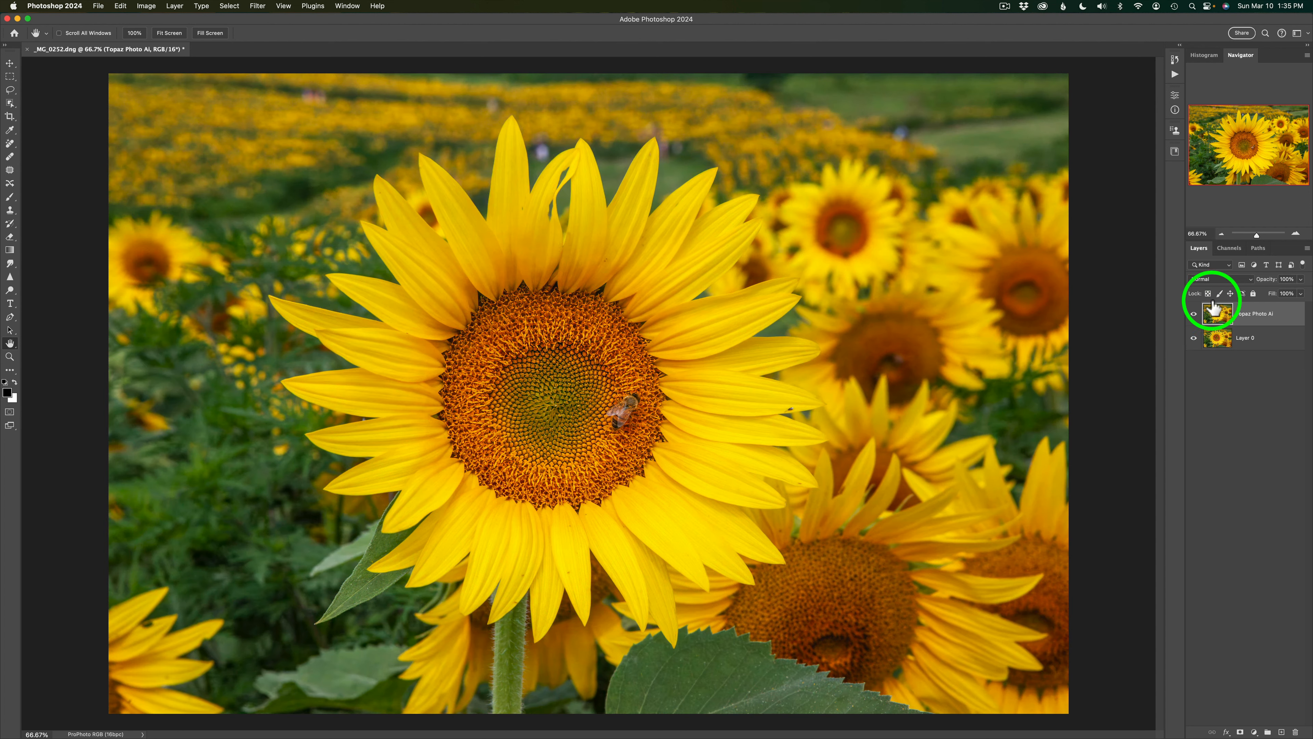
Compare the background noise at 200% with the Topaz Photo AI layer hidden and shown
left_click(1296, 233)
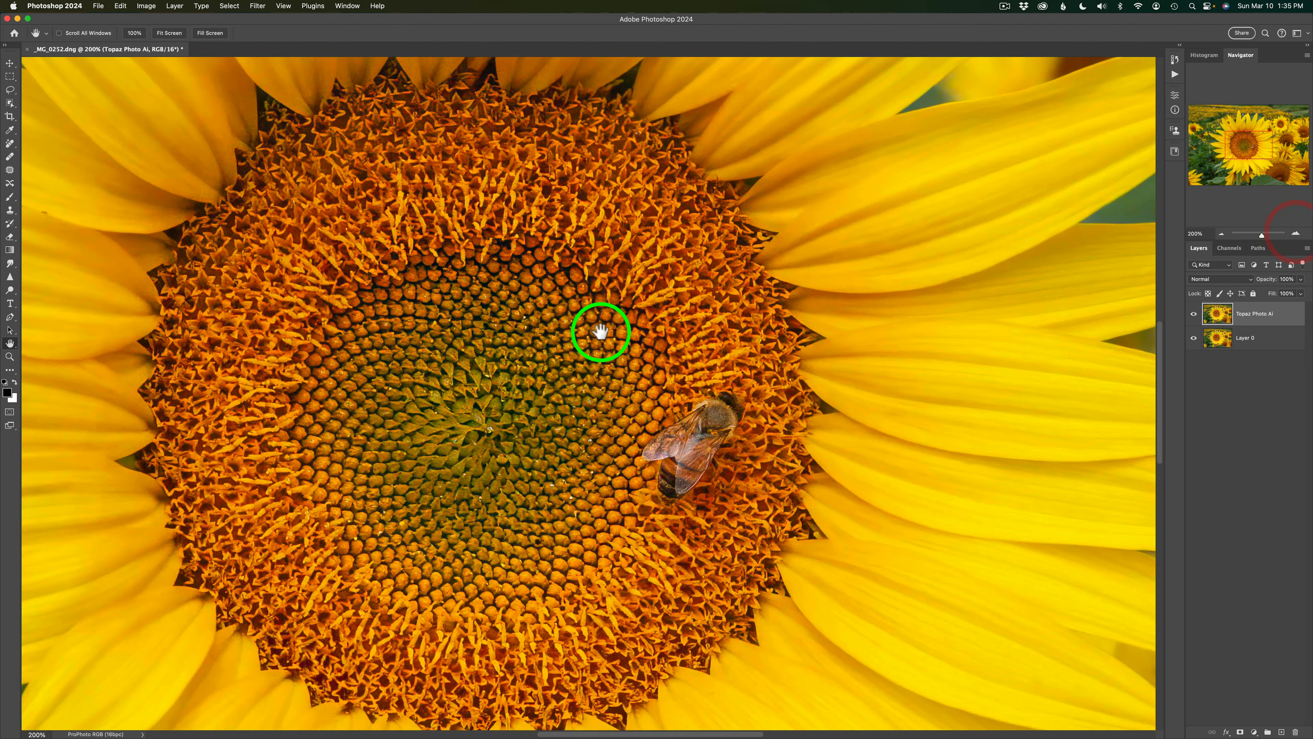
left_click_drag(446, 288, 875, 569)
left_click_drag(529, 345, 806, 477)
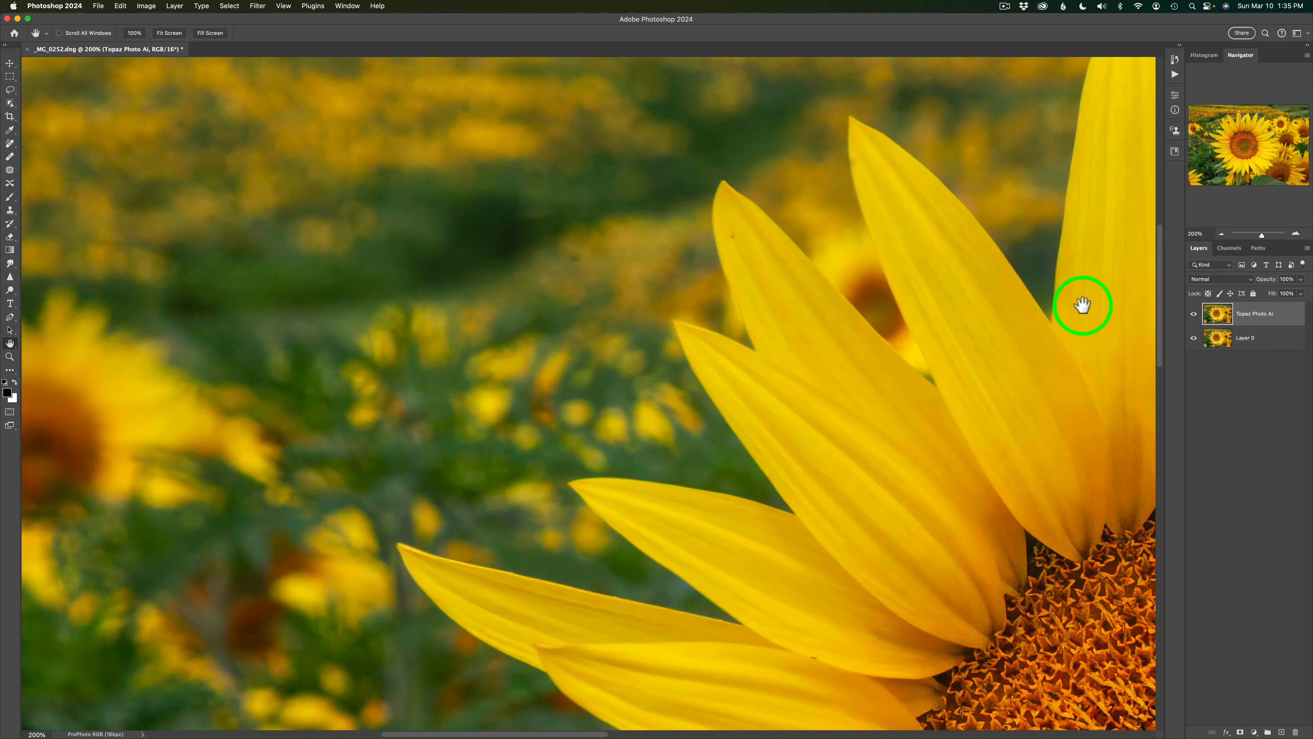
left_click(1194, 314)
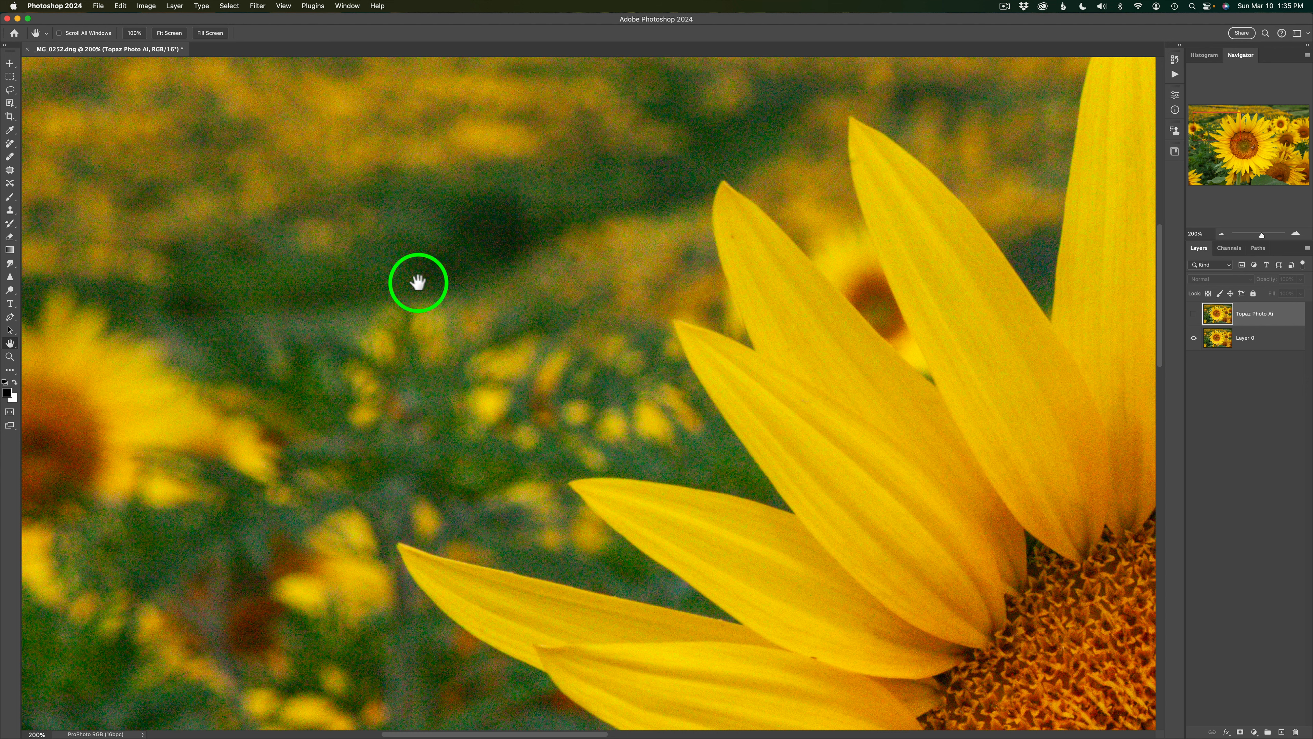
left_click(1195, 314)
Compare the sharpness of the flower's center and the bee with the Topaz Photo AI layer hidden and shown
left_click_drag(979, 463, 390, 45)
left_click_drag(639, 344, 612, 335)
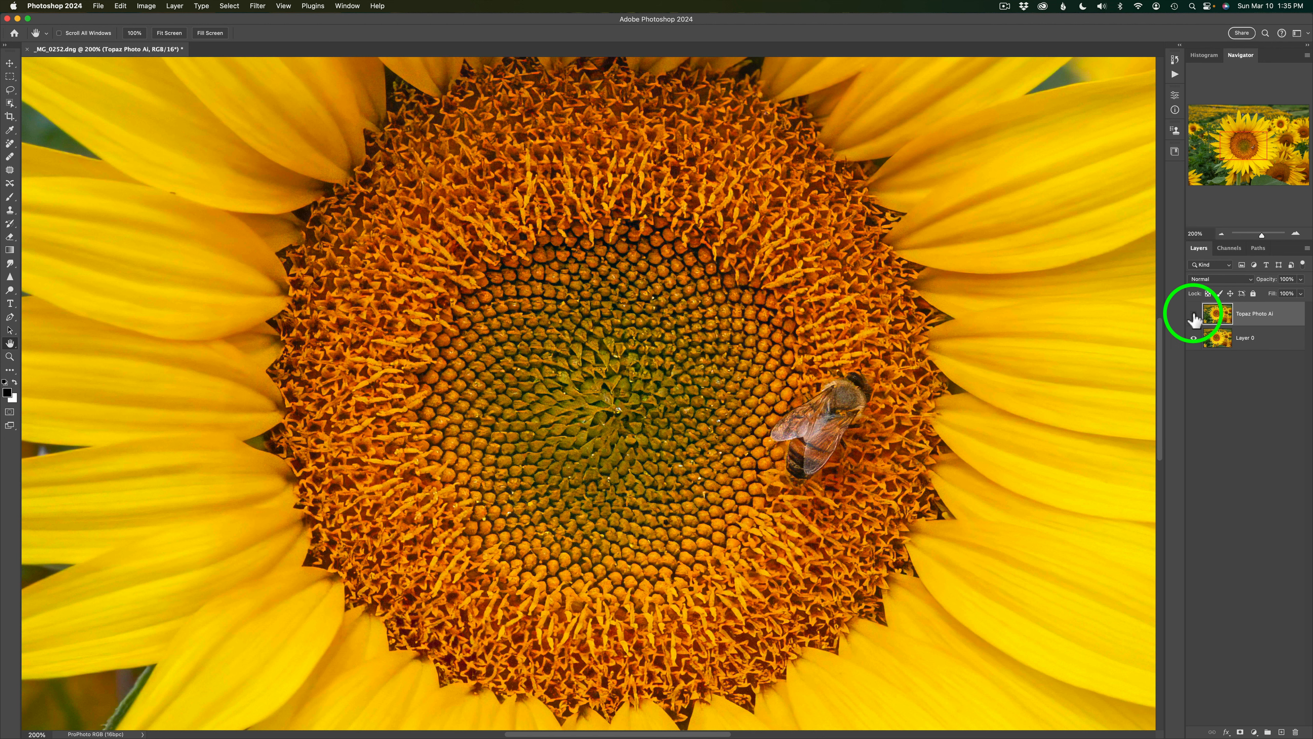
left_click(1194, 314)
left_click(1194, 314)
left_click(1222, 234)
left_click(1221, 233)
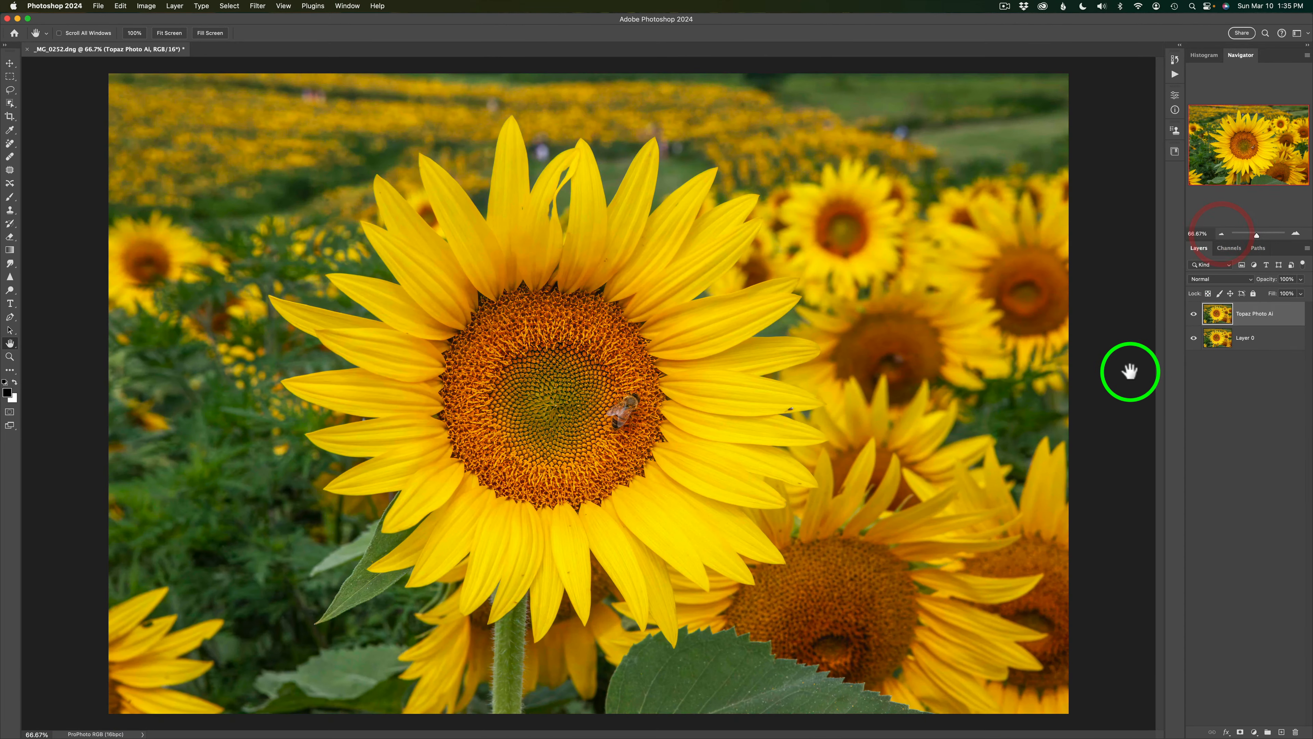